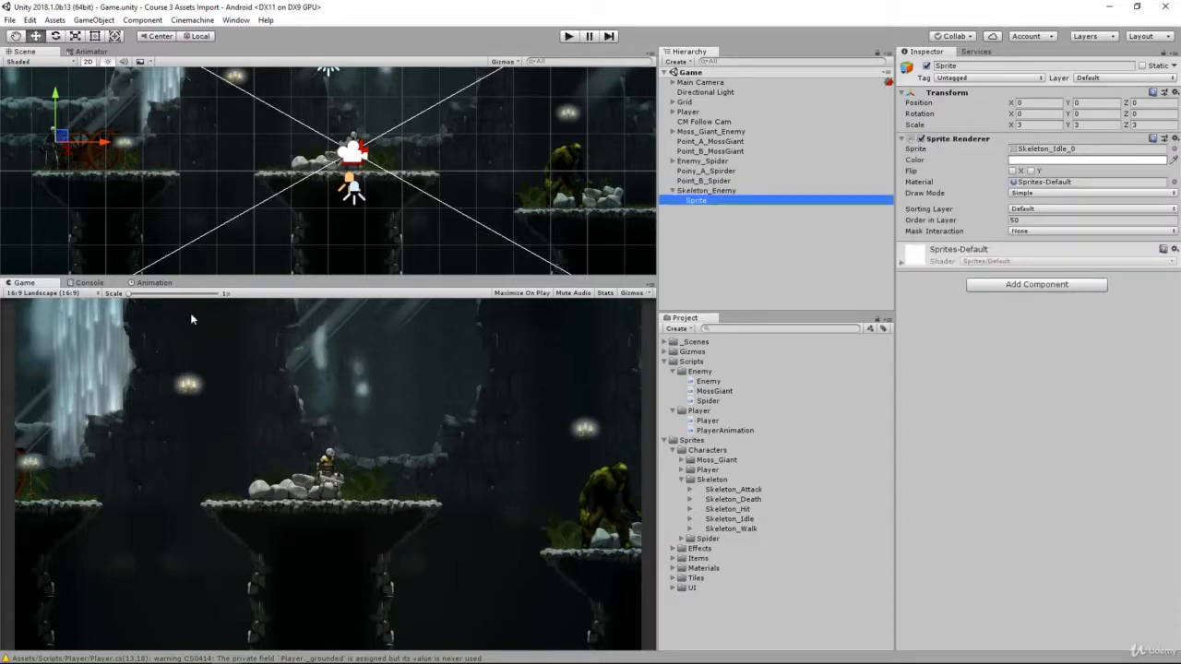
# Start creating an animation clip for the skeleton's Sprite object and browse to the Sprites/Characters/Skeleton folder
pyautogui.click(148, 283)
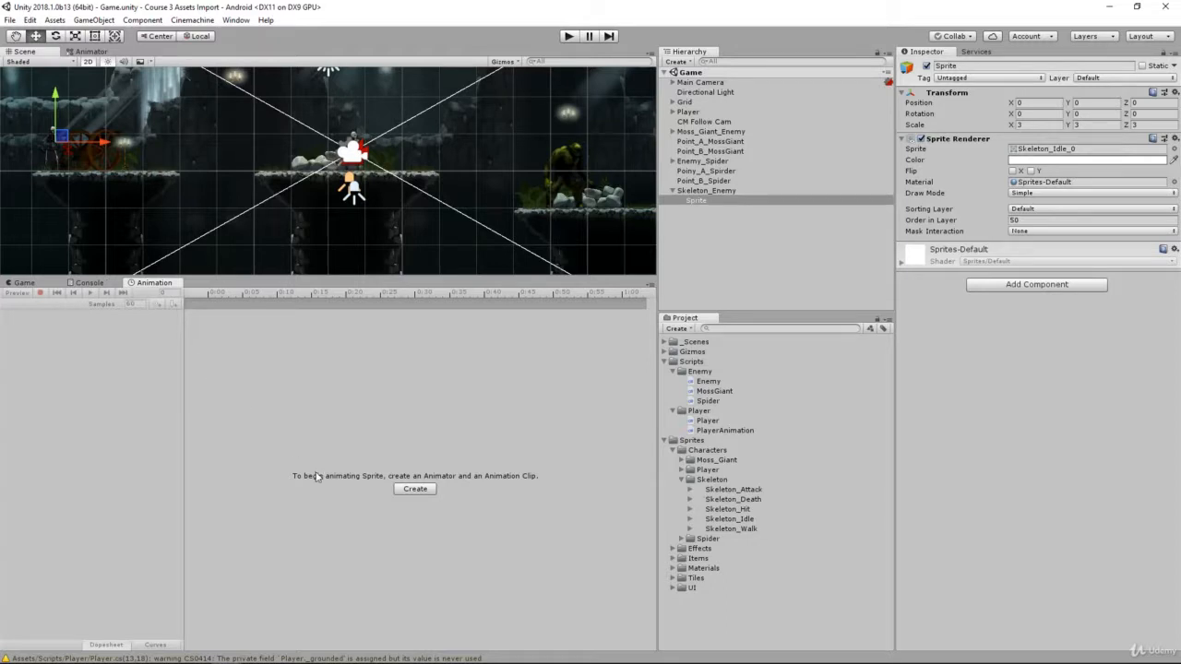
pyautogui.click(414, 490)
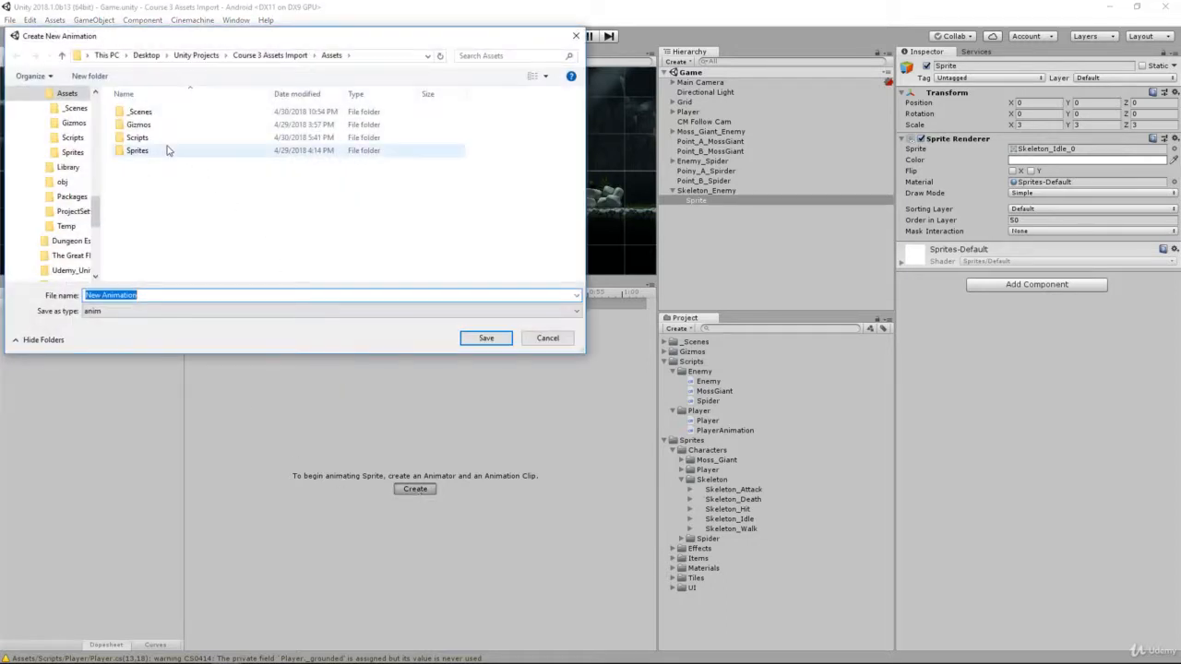
pyautogui.click(166, 152)
pyautogui.doubleClick(166, 153)
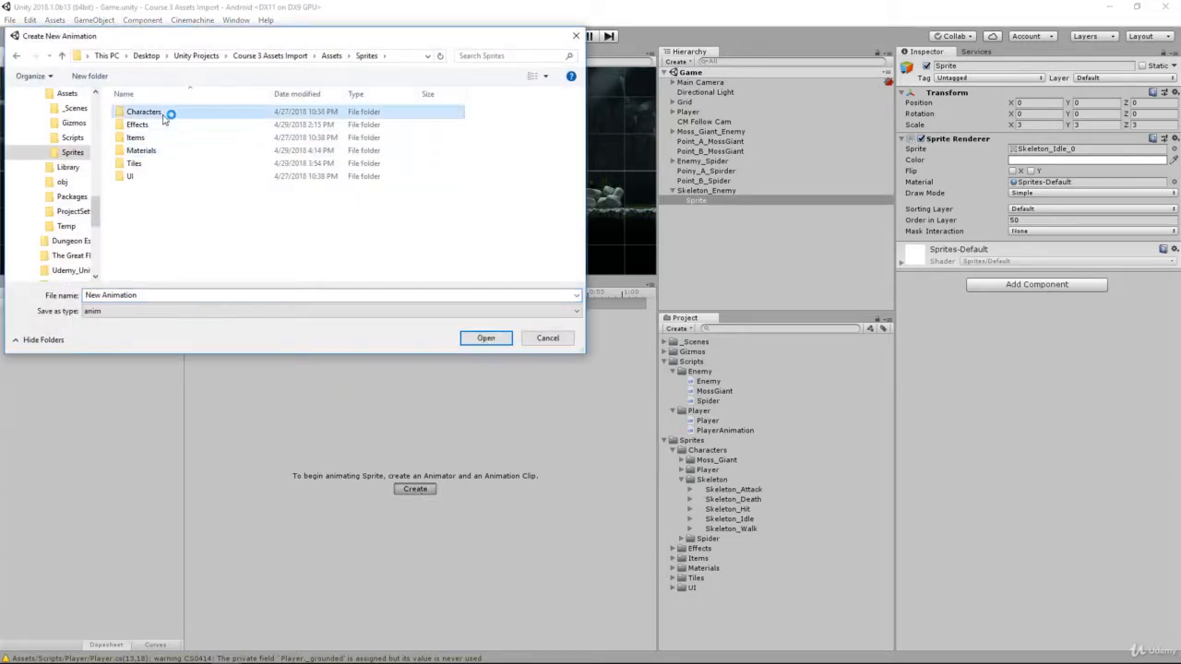
pyautogui.doubleClick(166, 112)
pyautogui.doubleClick(166, 138)
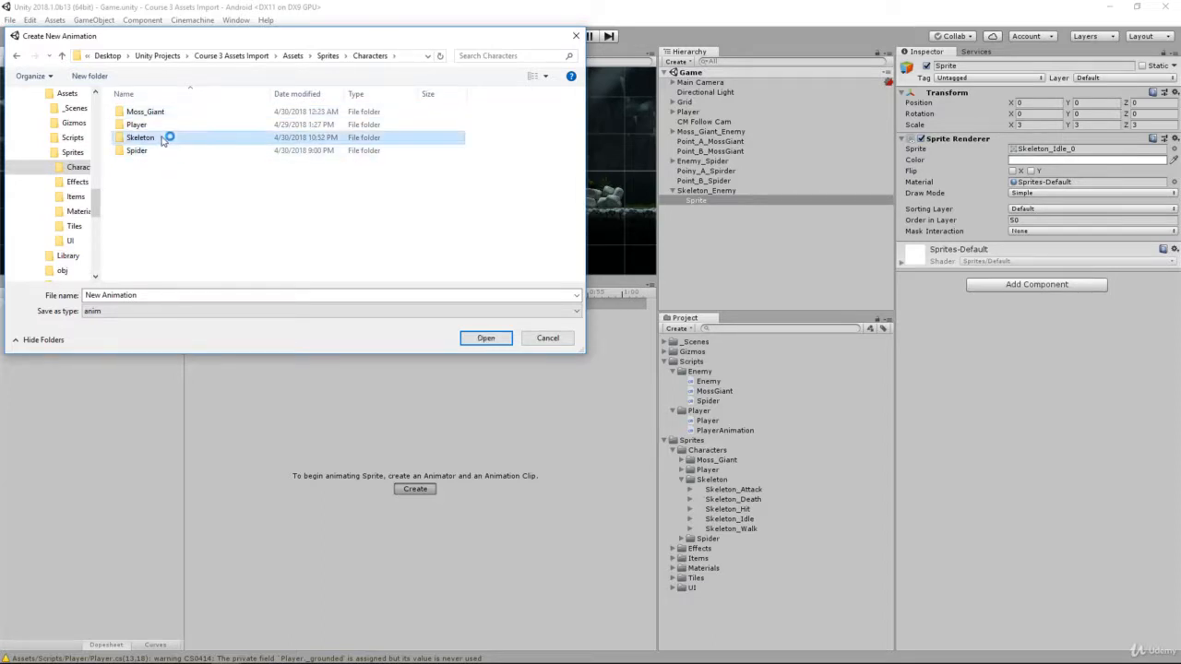
# Create a new folder named Animations inside the Skeleton folder
pyautogui.rightClick(203, 115)
pyautogui.moveTo(308, 287)
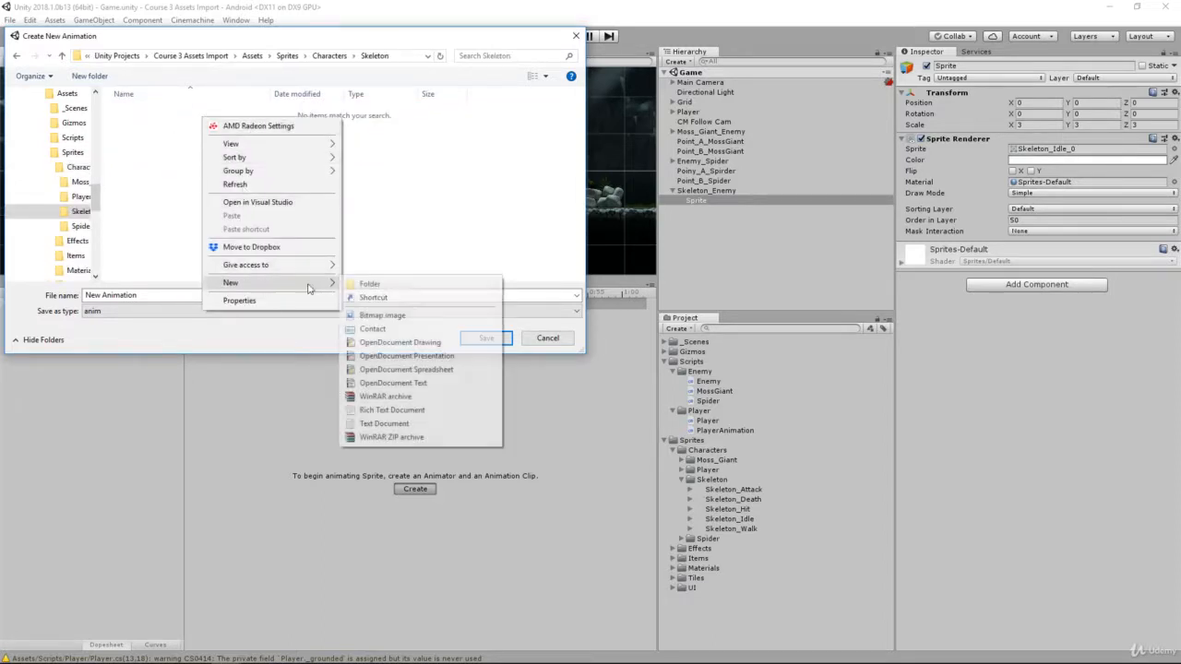
pyautogui.click(374, 286)
pyautogui.write('Animations')
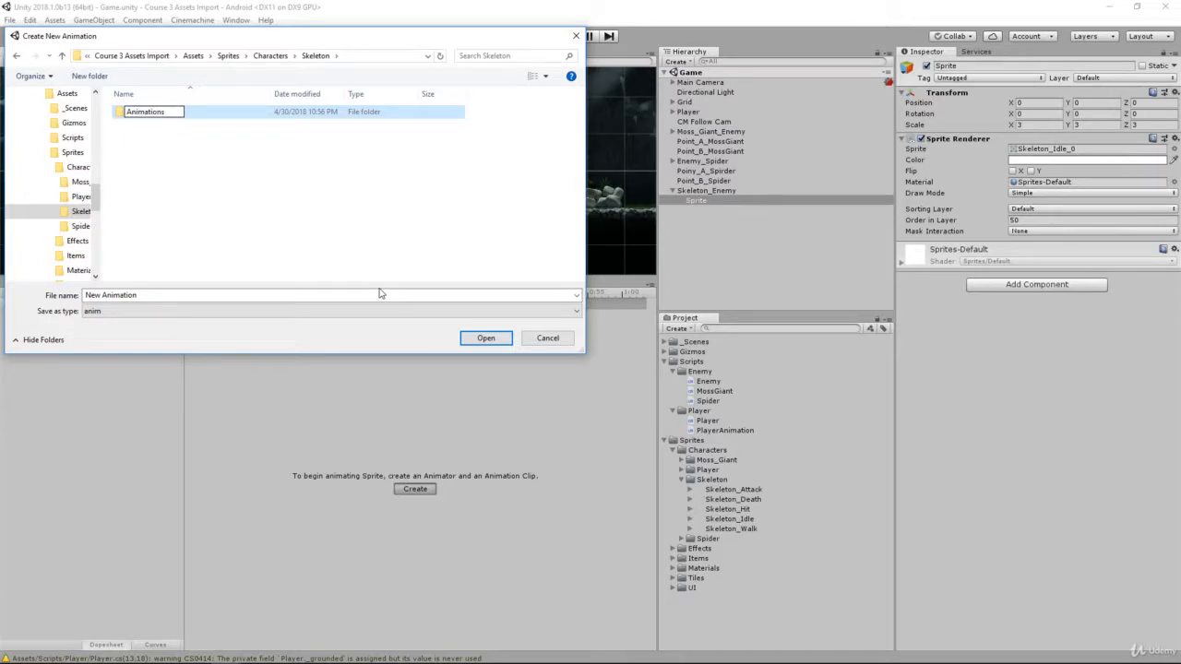
# Save the new animation clip as Idle in the Skeleton folder
pyautogui.click(369, 296)
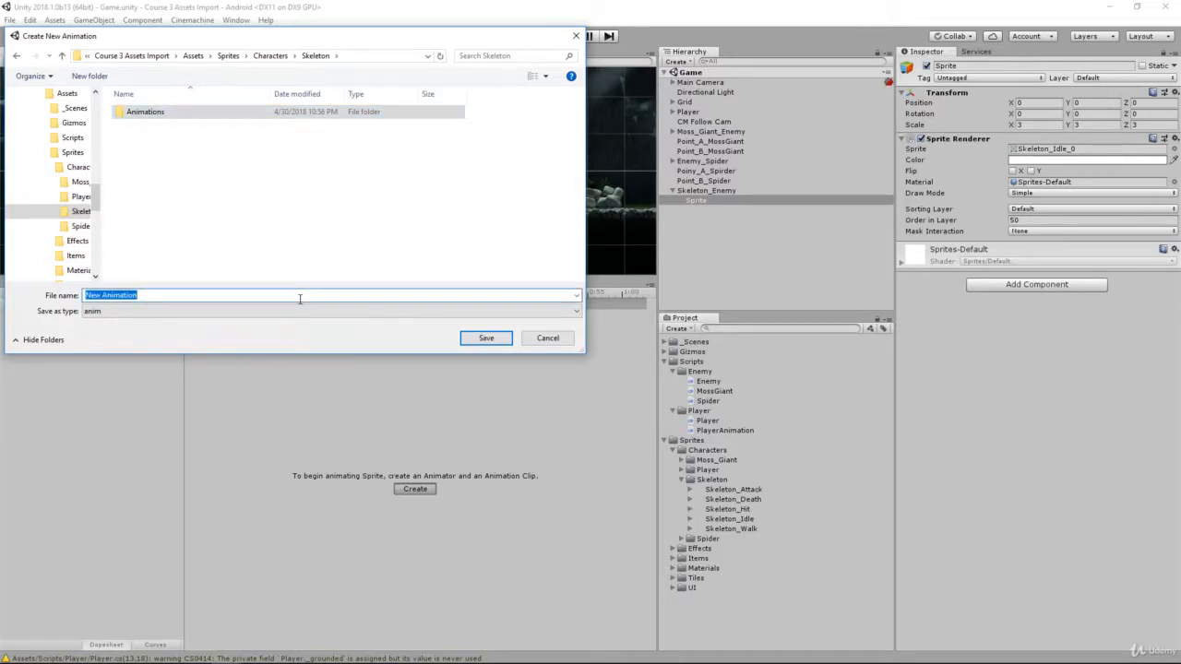
pyautogui.write('Idle')
pyautogui.press('Return')
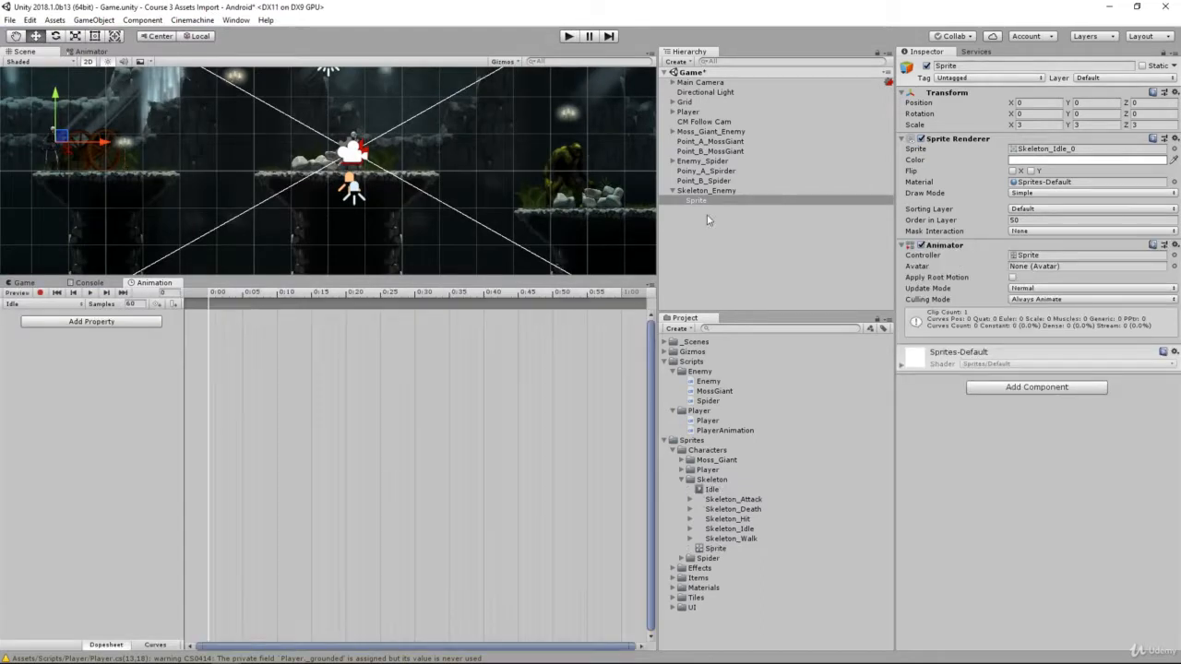
# Expand the Skeleton_Idle sprite sheet, reselect Skeleton_Enemy's Sprite child and turn on recording for the Idle clip
pyautogui.click(715, 532)
pyautogui.press('Right')
pyautogui.scroll(-4, 715, 534)
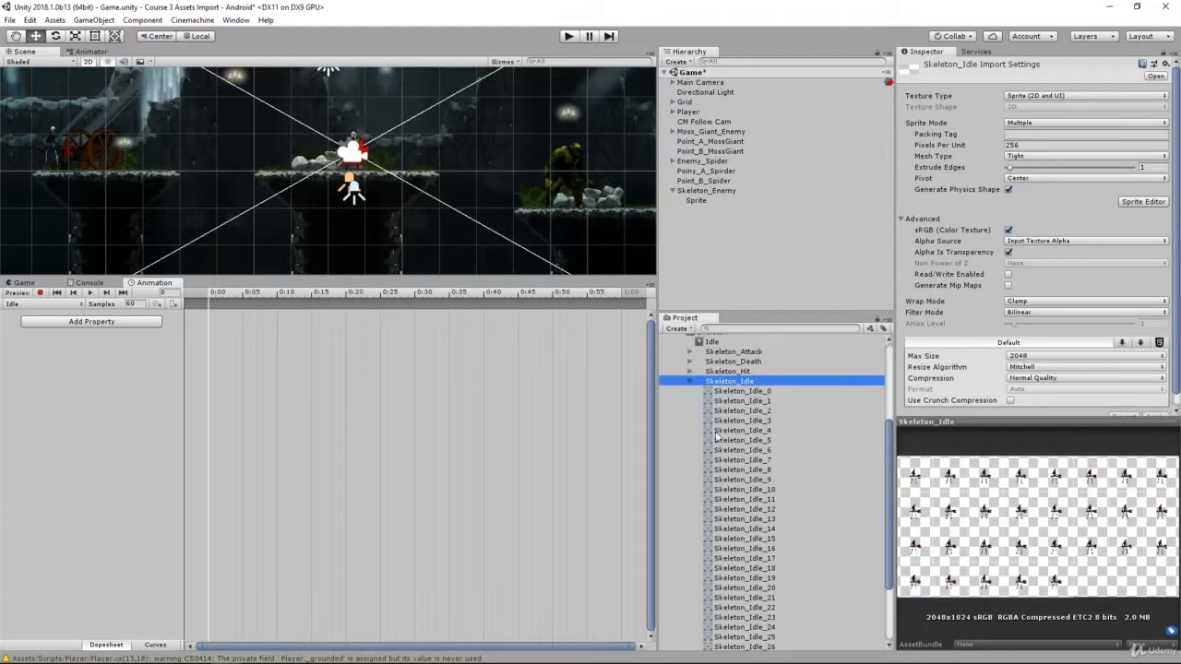
pyautogui.click(701, 203)
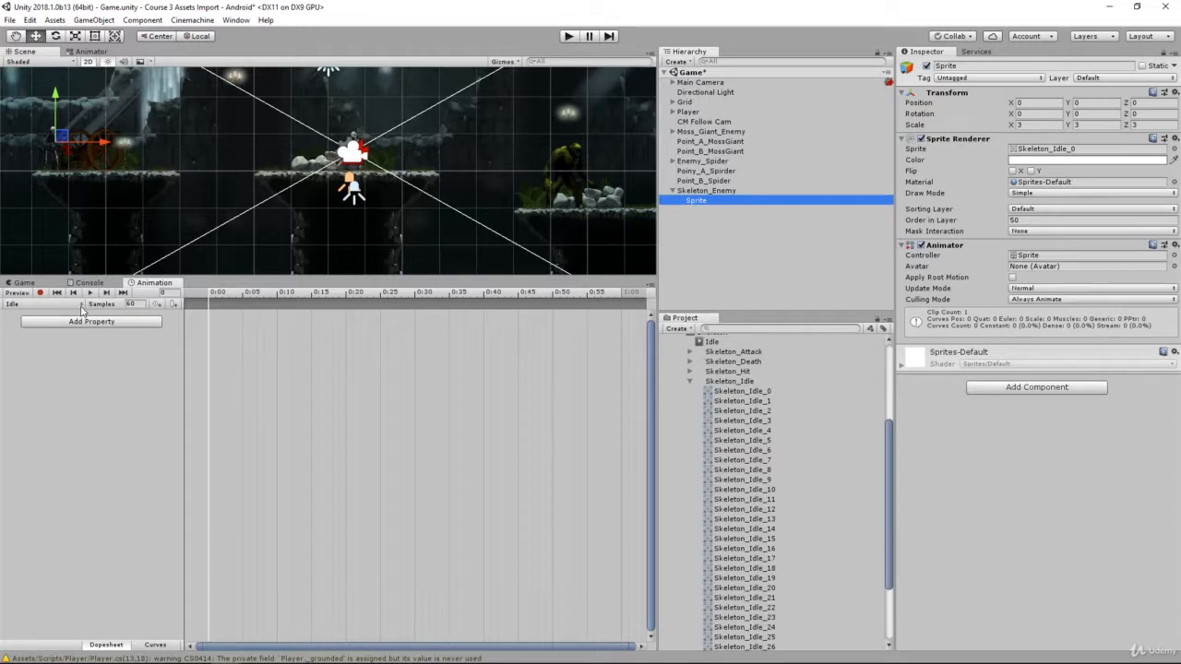
pyautogui.click(40, 293)
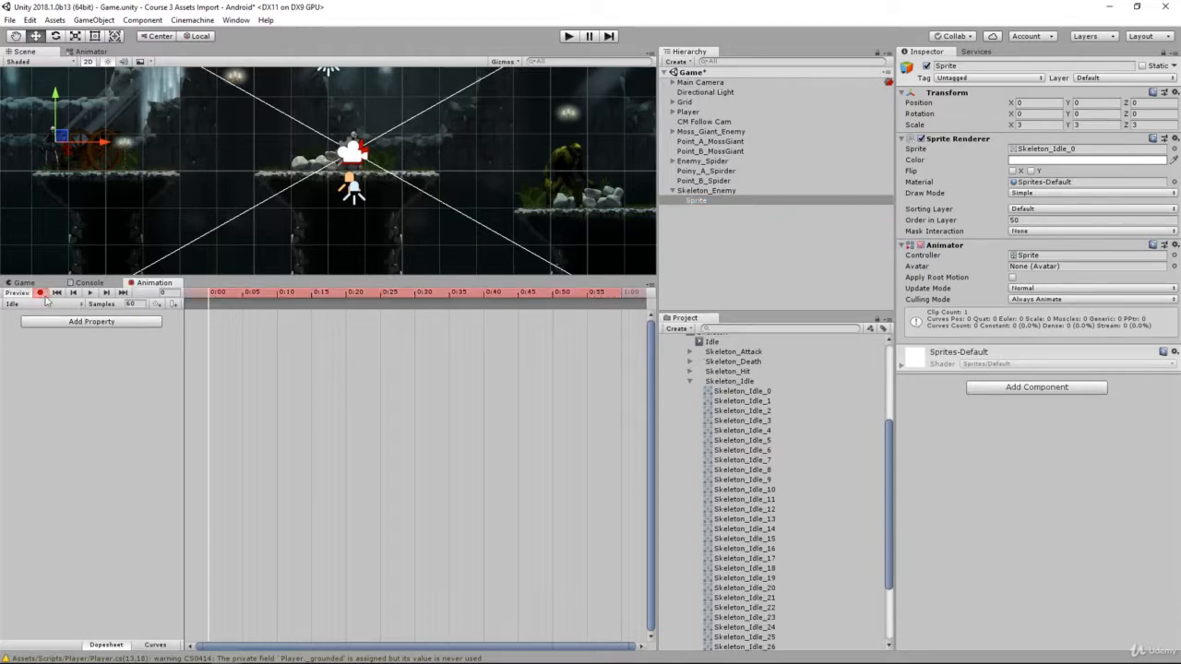
# Add the sprites Skeleton_Idle_0 through Skeleton_Idle_28 as keyframes in the Idle clip
pyautogui.scroll(-3, 718, 424)
pyautogui.scroll(4, 717, 424)
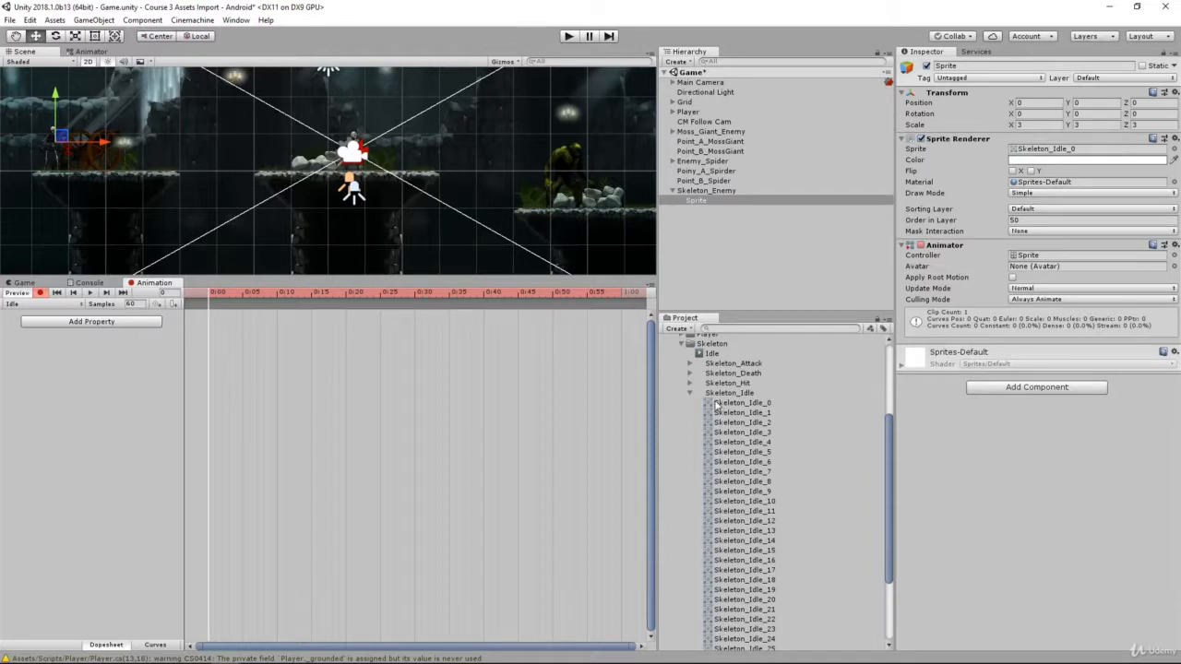
pyautogui.scroll(-1, 716, 406)
pyautogui.click(729, 368)
pyautogui.scroll(-2, 736, 386)
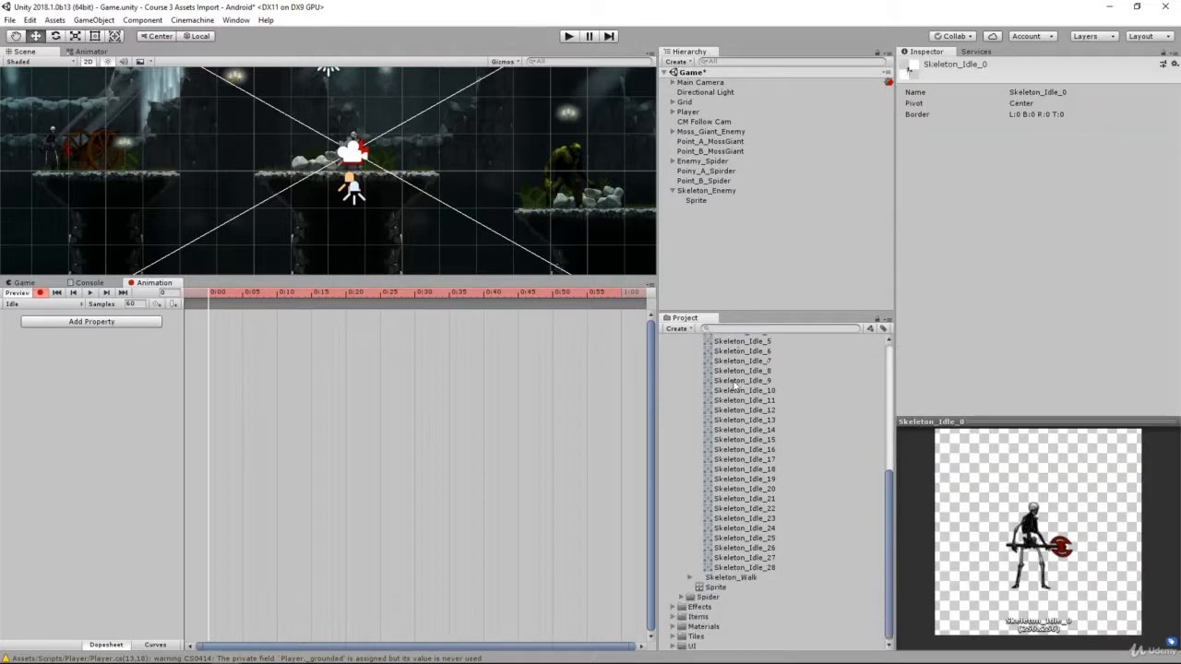
pyautogui.keyDown('shift'); pyautogui.click(761, 566); pyautogui.keyUp('shift')
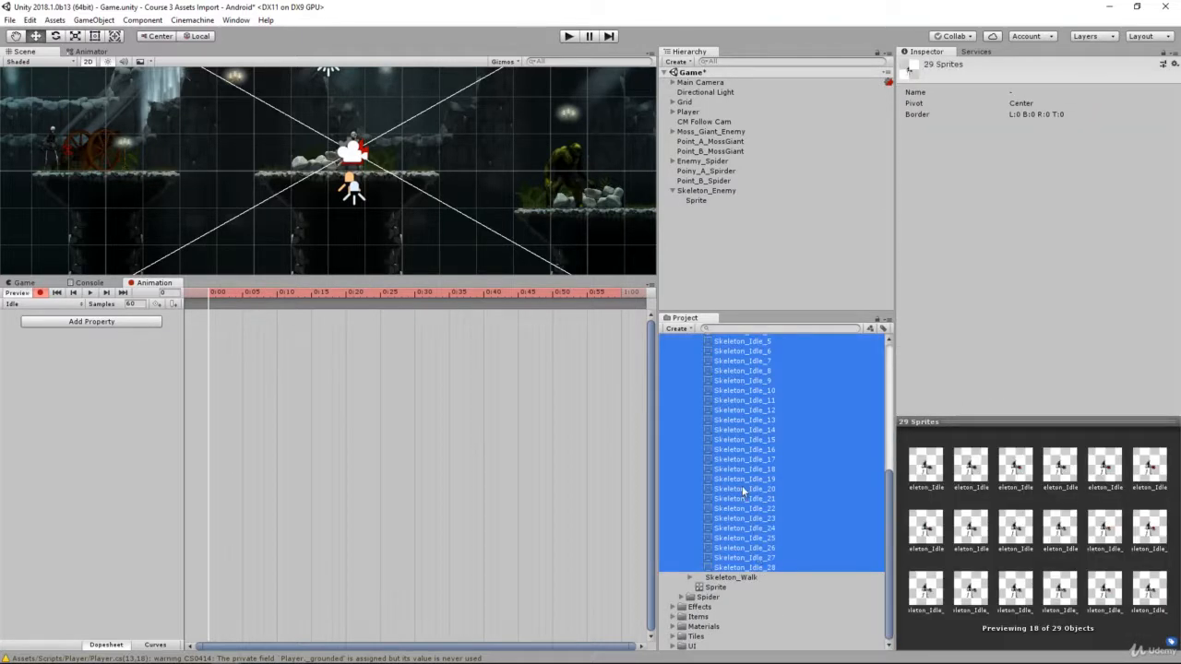
pyautogui.moveTo(742, 485); pyautogui.dragTo(269, 365)
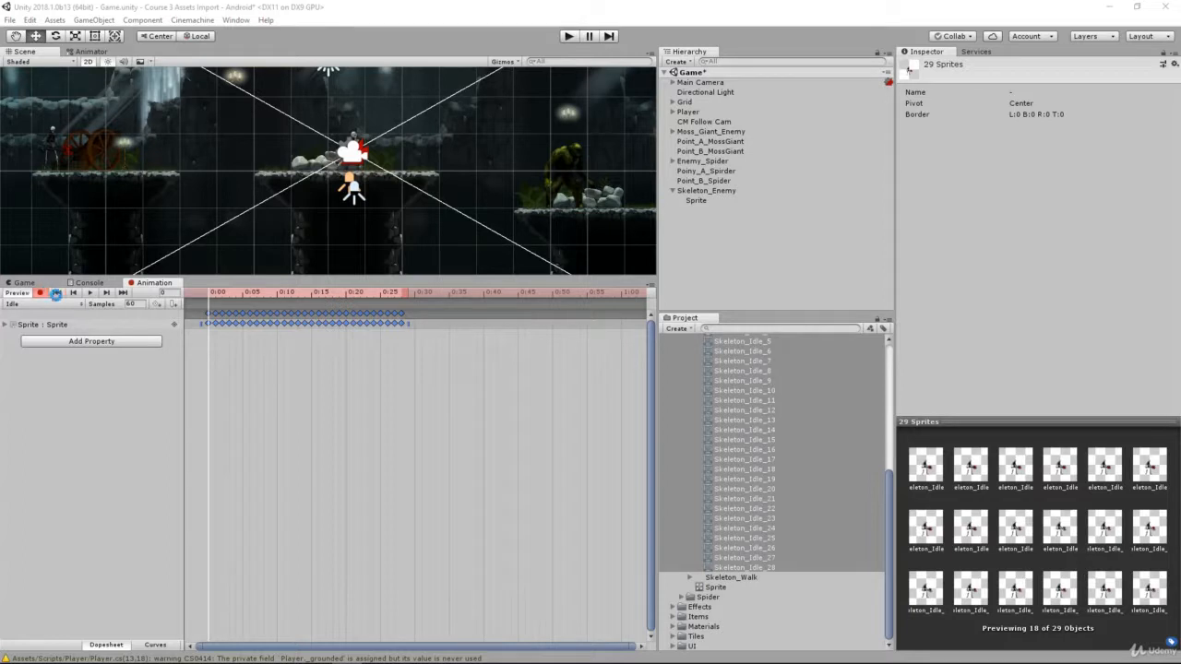
# Play the Idle clip, set its samples to 20 and stop recording
pyautogui.click(89, 292)
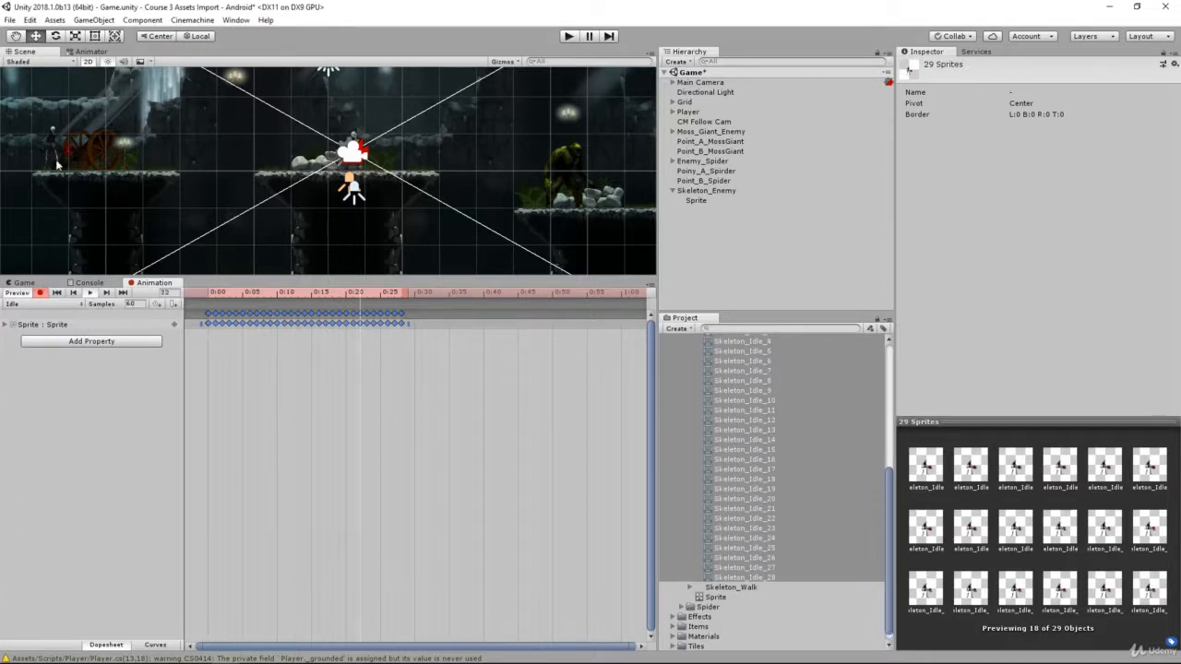
pyautogui.click(143, 307)
pyautogui.write('20')
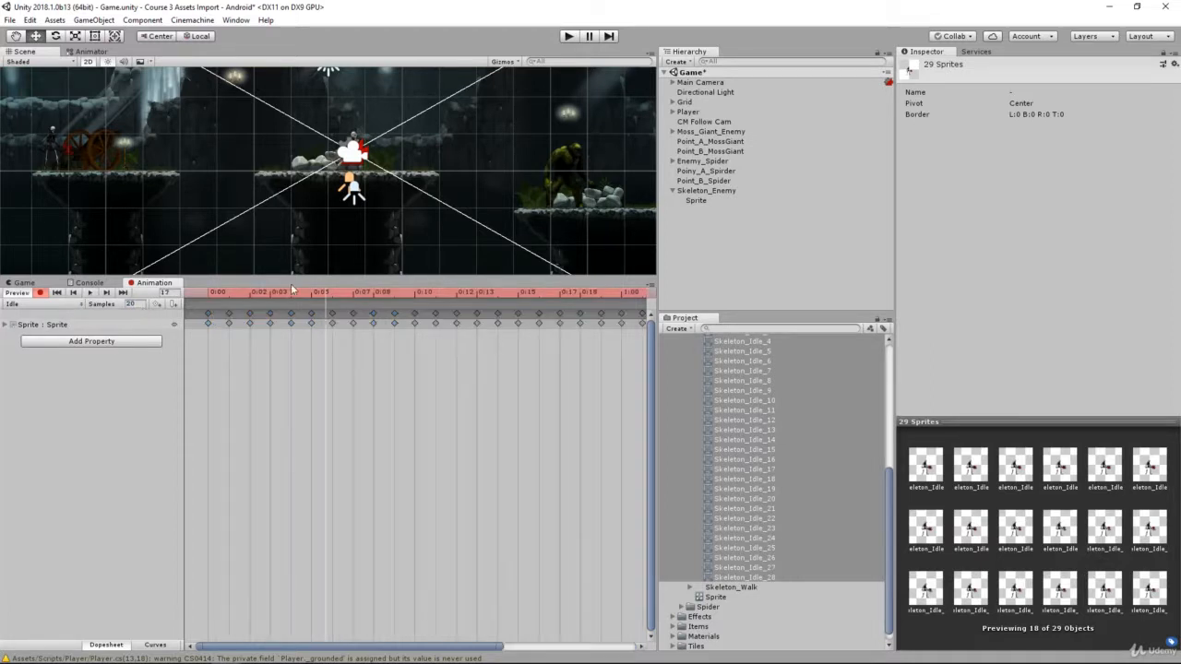
pyautogui.click(39, 293)
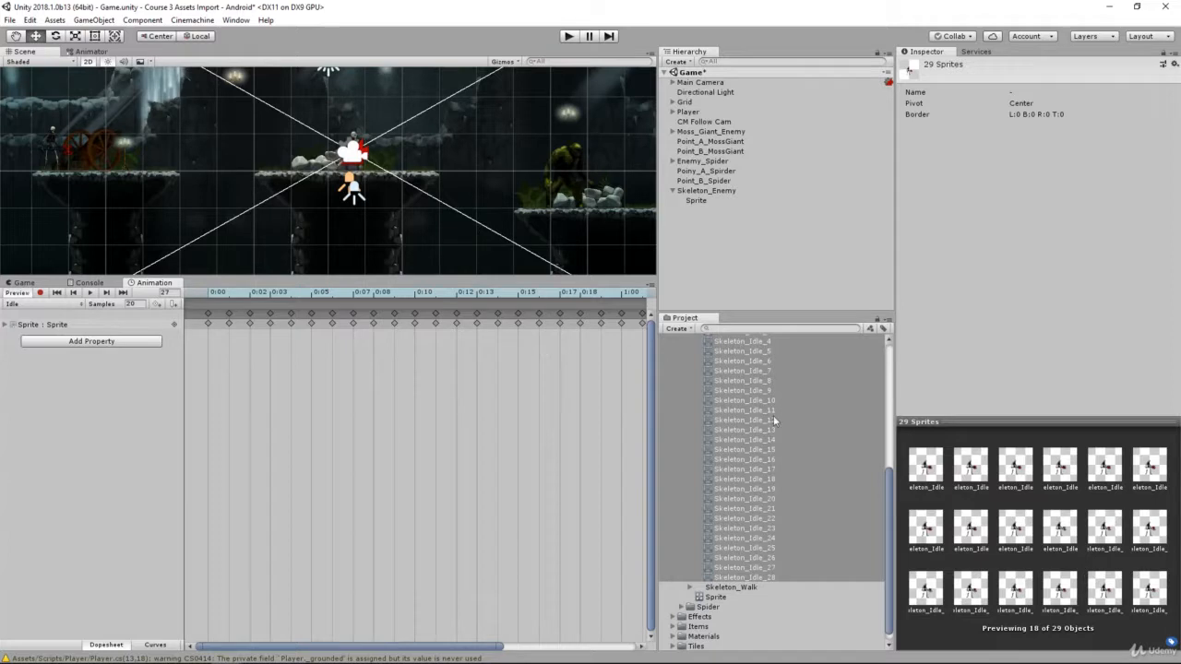
# Save the scene and collapse the Skeleton_Idle sprite sheet in the project files
pyautogui.hotkey('ctrl', 's')
pyautogui.scroll(2, 737, 403)
pyautogui.click(737, 402)
pyautogui.click(721, 367)
pyautogui.press('Left')
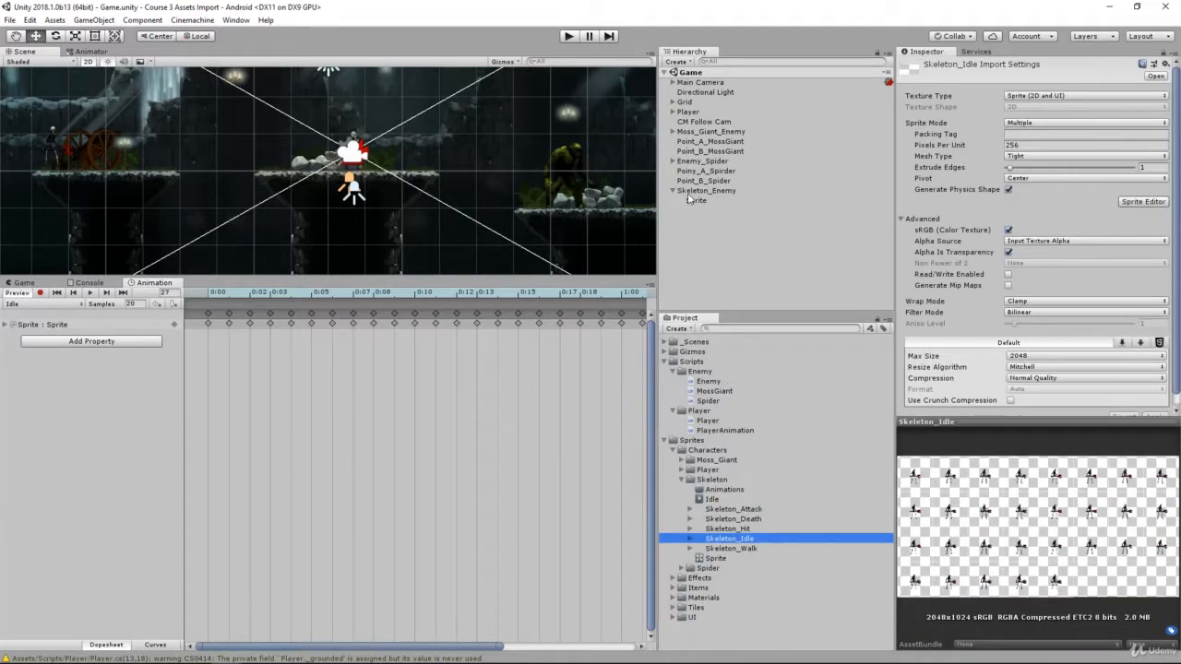
# Create a new clip named Walk for the skeleton's Sprite object, saved in the Skeleton/Animations folder
pyautogui.click(692, 200)
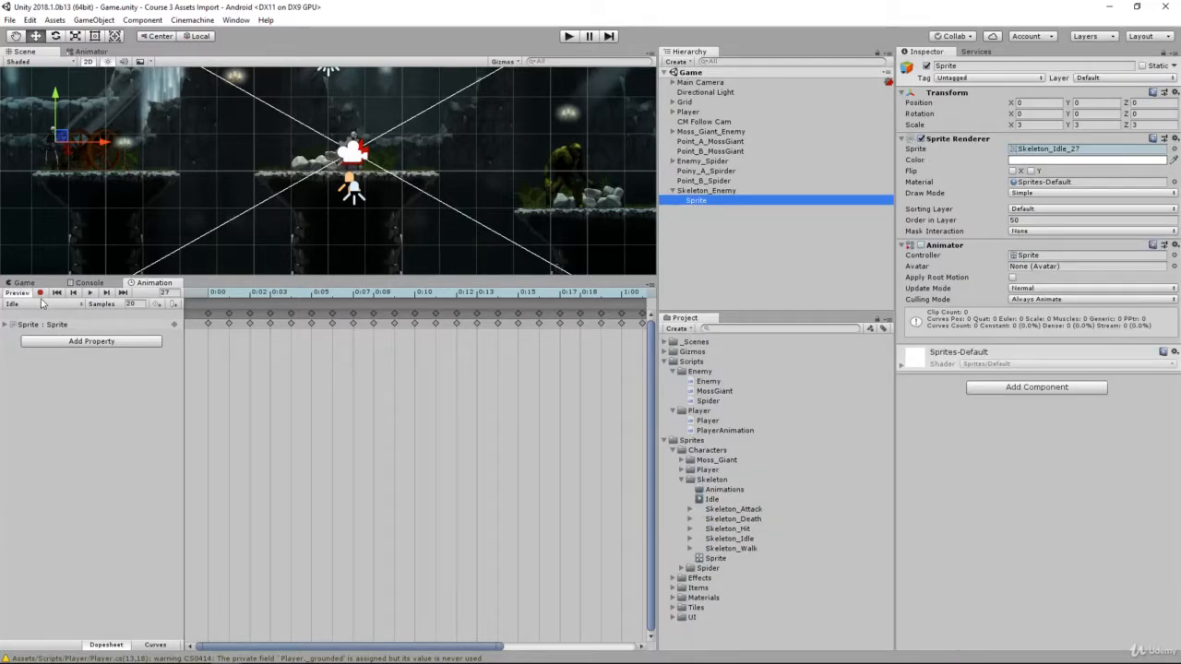
pyautogui.click(42, 301)
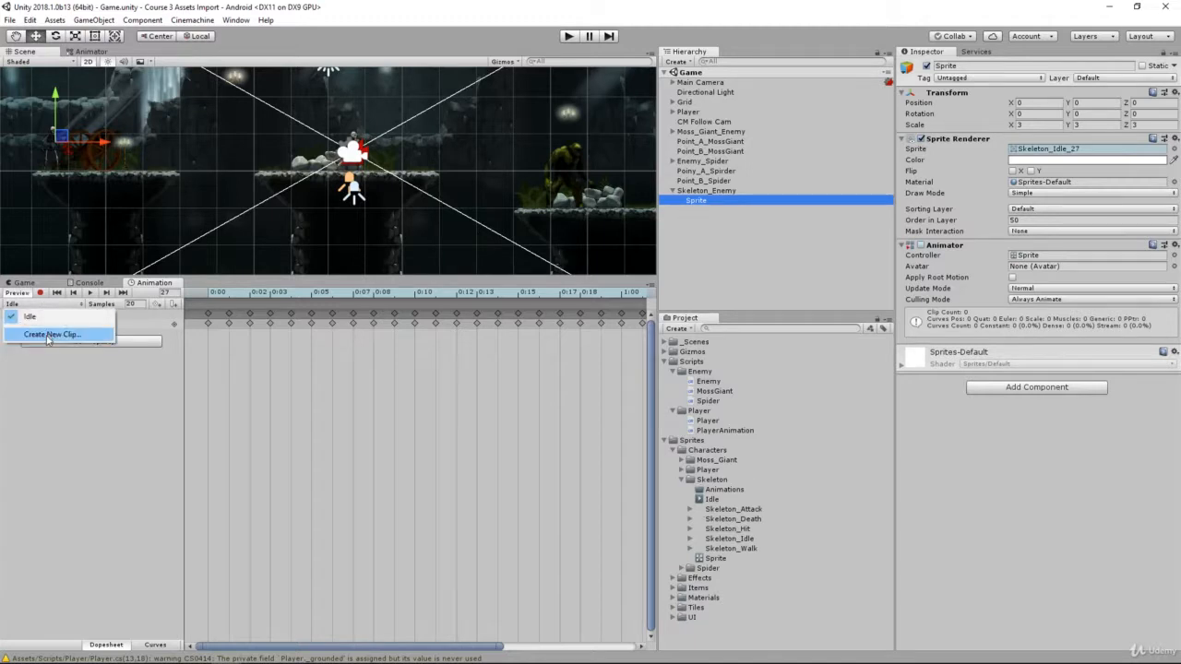
pyautogui.click(53, 335)
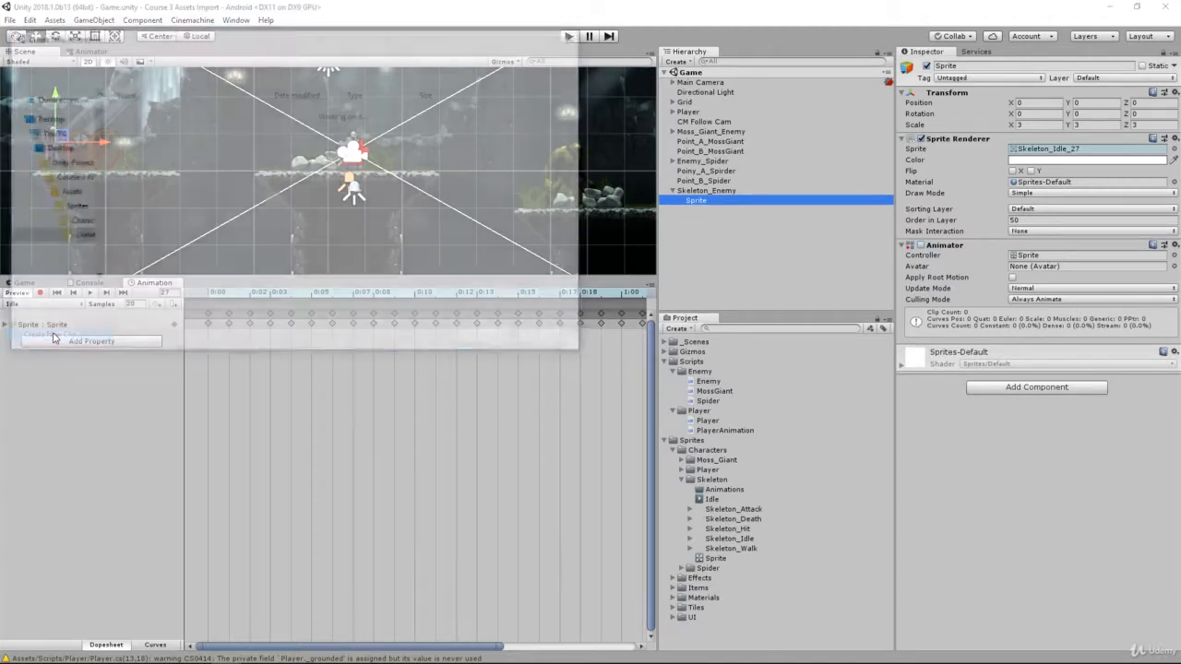
pyautogui.write('Walk')
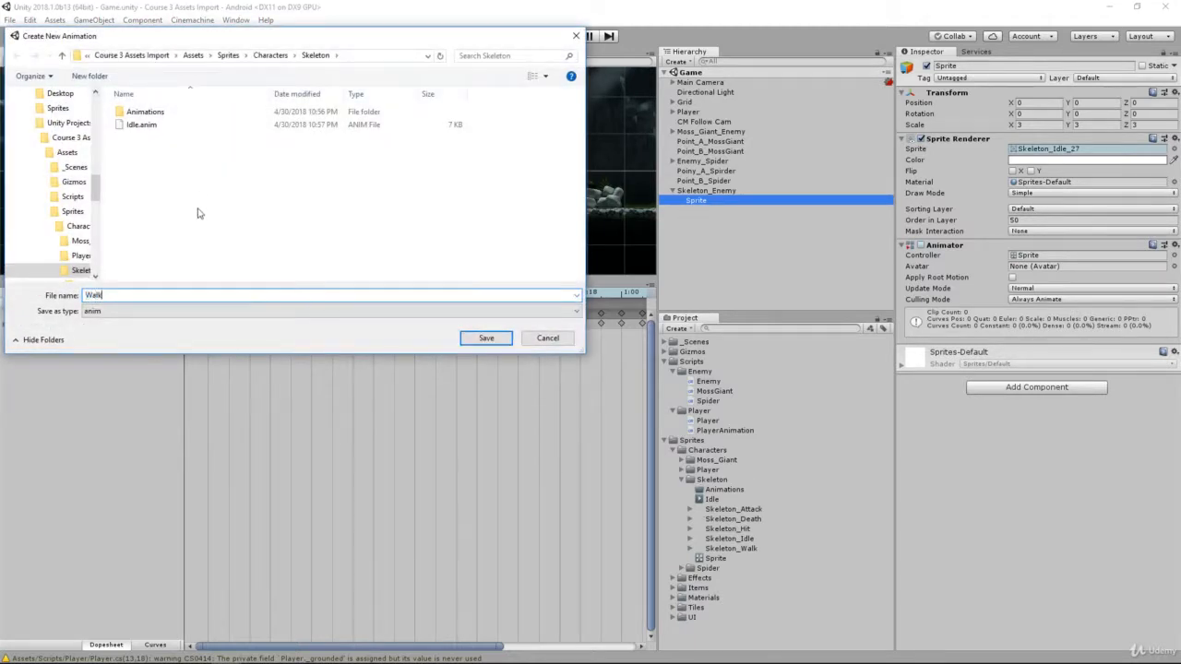
pyautogui.doubleClick(189, 112)
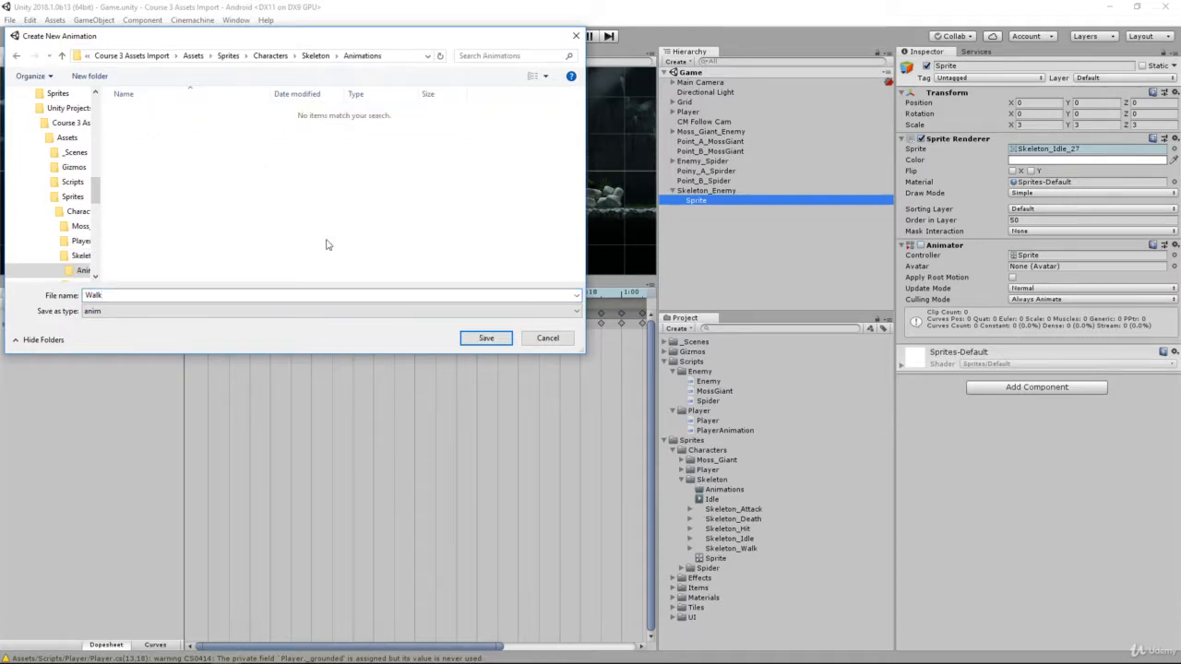
pyautogui.click(472, 338)
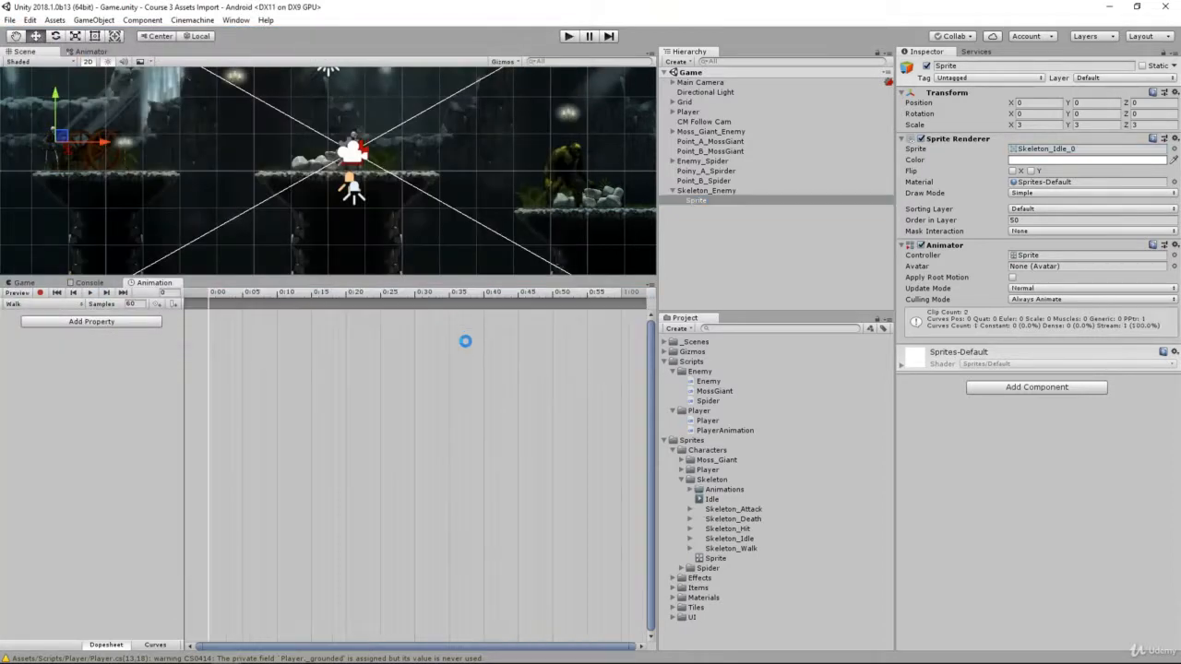
# Move the Idle clip into the skeleton's Animations folder and collapse the Skeleton folder
pyautogui.click(711, 499)
pyautogui.moveTo(716, 501); pyautogui.dragTo(712, 489)
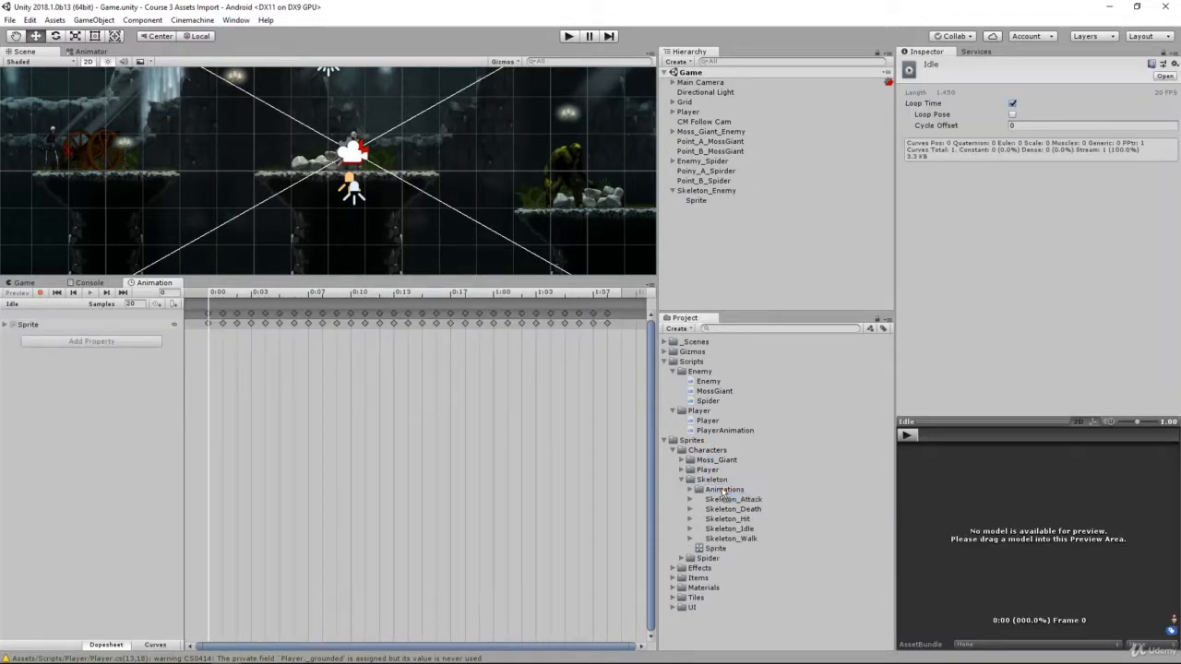
pyautogui.click(703, 481)
pyautogui.click(682, 481)
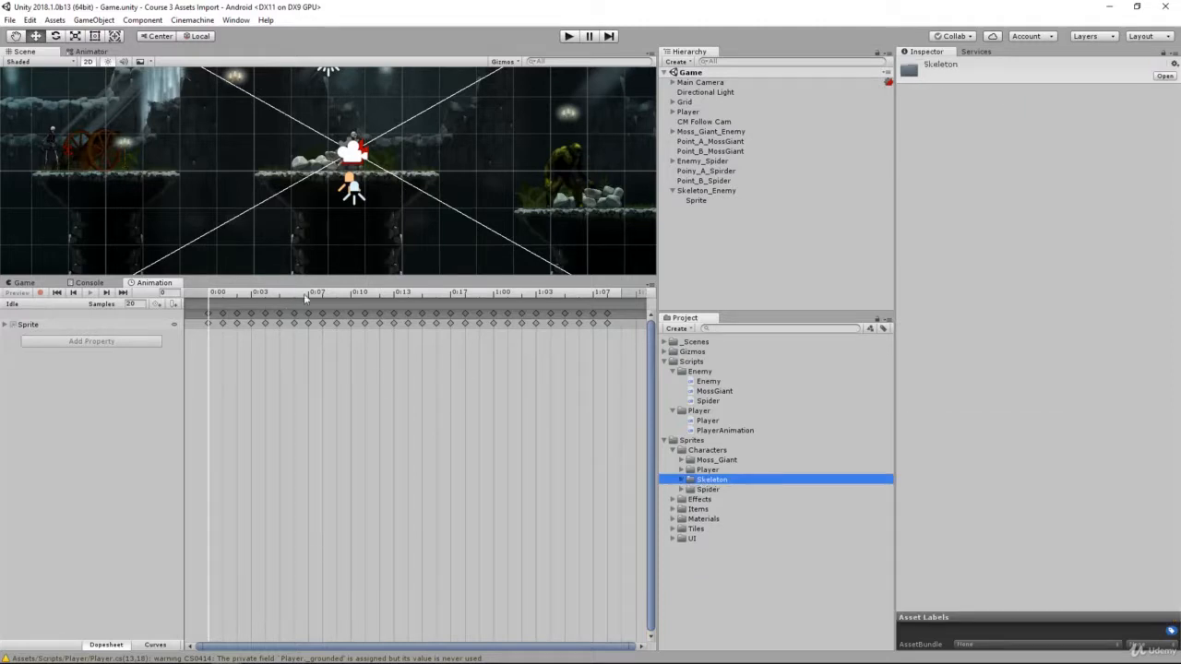
# Switch the skeleton's Sprite object to the Walk clip and expand the Skeleton_Walk sprite sheet
pyautogui.click(705, 202)
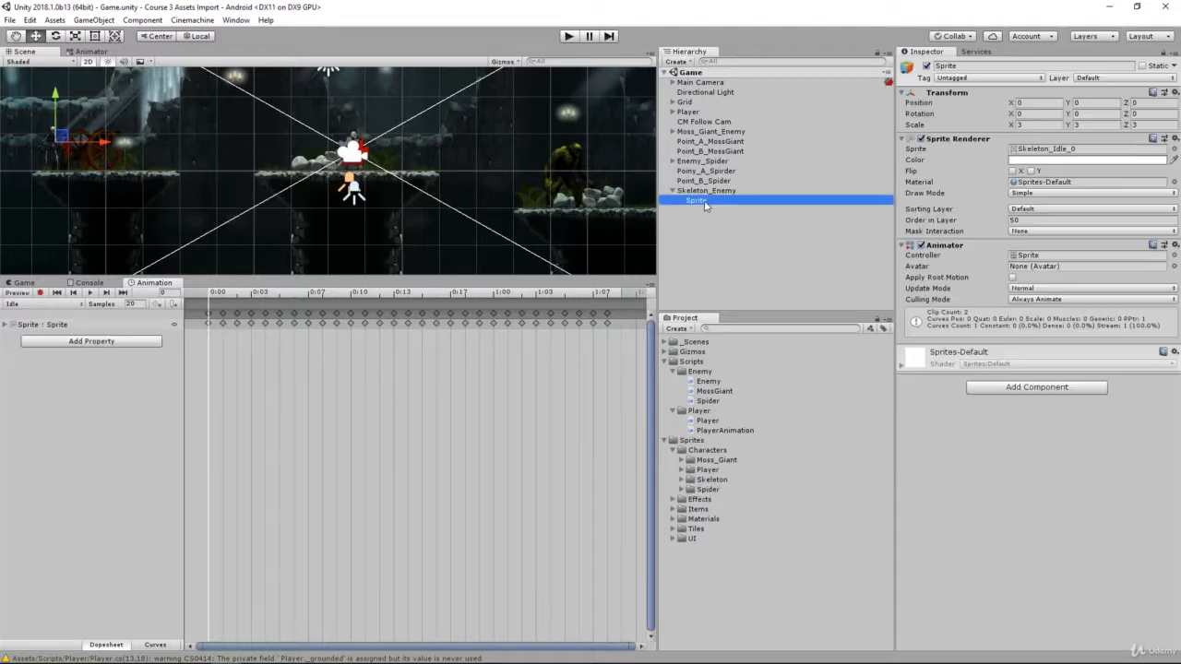
pyautogui.click(23, 303)
pyautogui.click(27, 328)
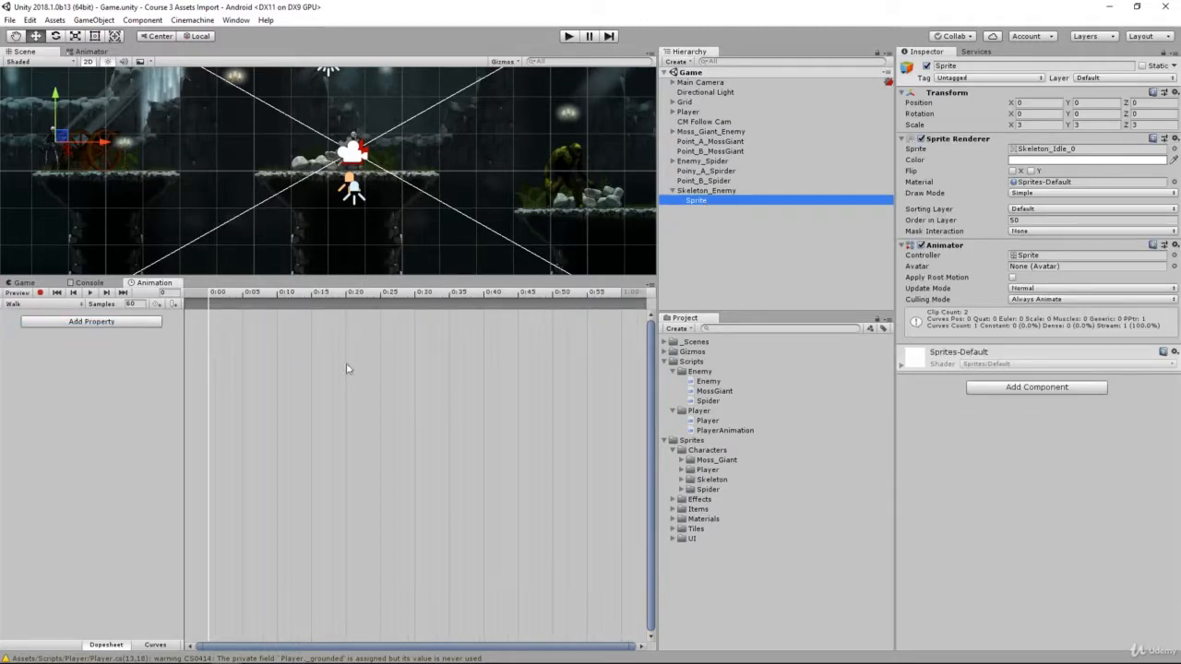
pyautogui.click(681, 480)
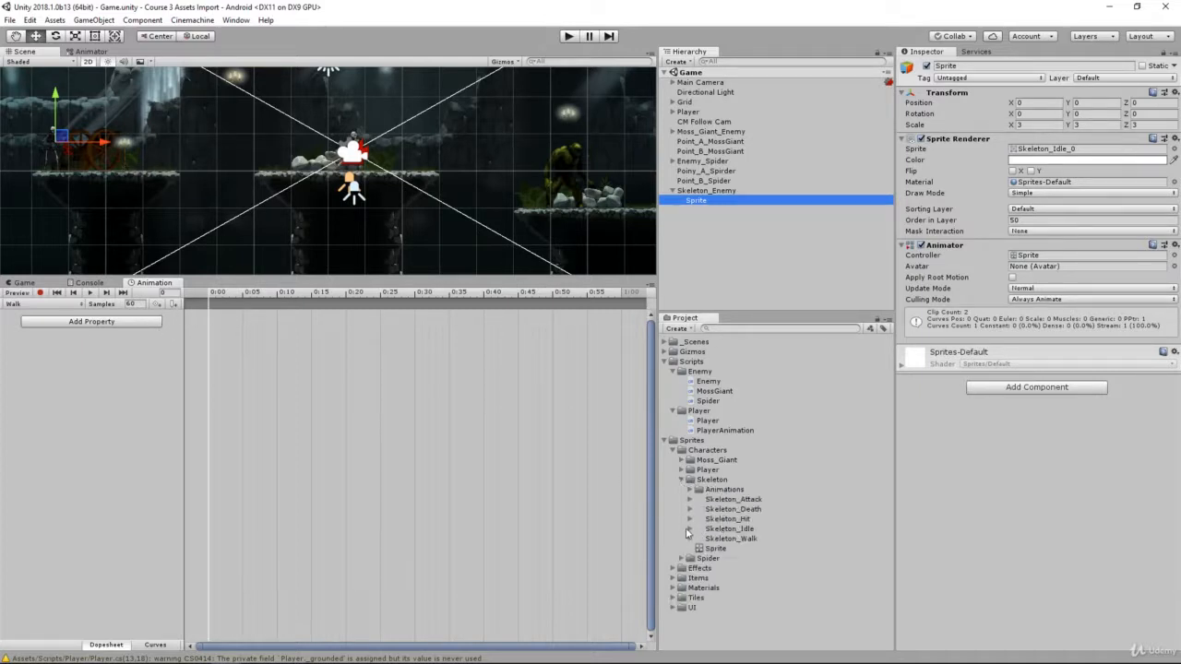
pyautogui.click(689, 539)
pyautogui.scroll(-3, 743, 544)
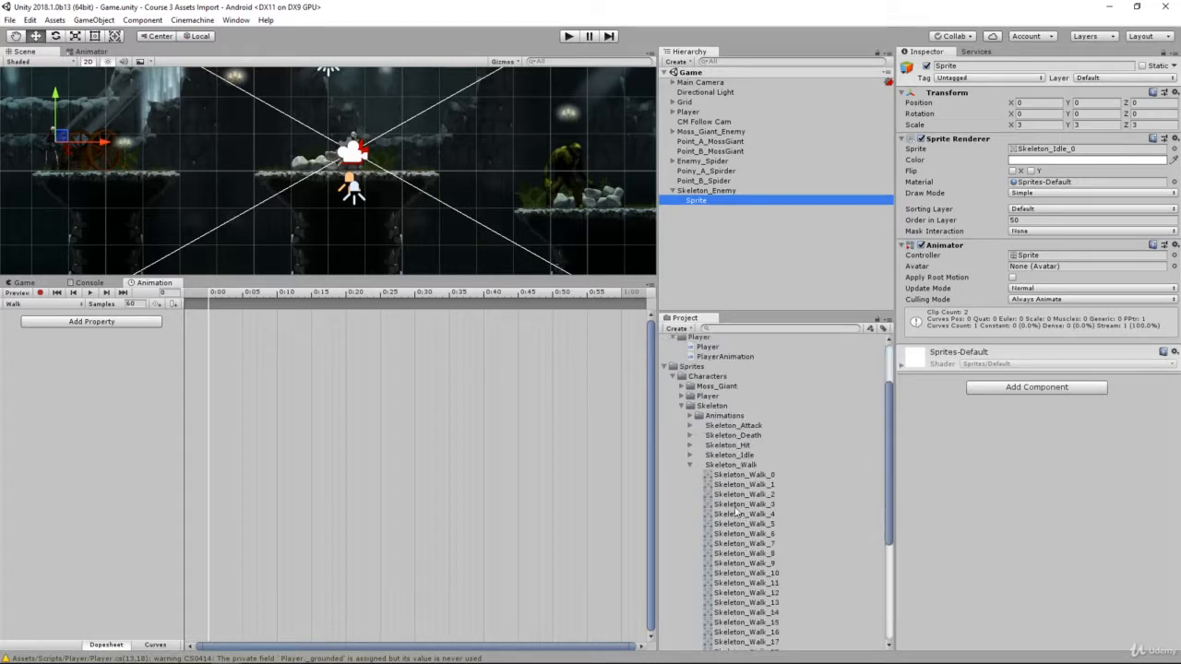
# Add the sprites Skeleton_Walk_0 through Skeleton_Walk_30 to the Walk clip and set its samples to 20
pyautogui.click(752, 403)
pyautogui.scroll(-3, 754, 417)
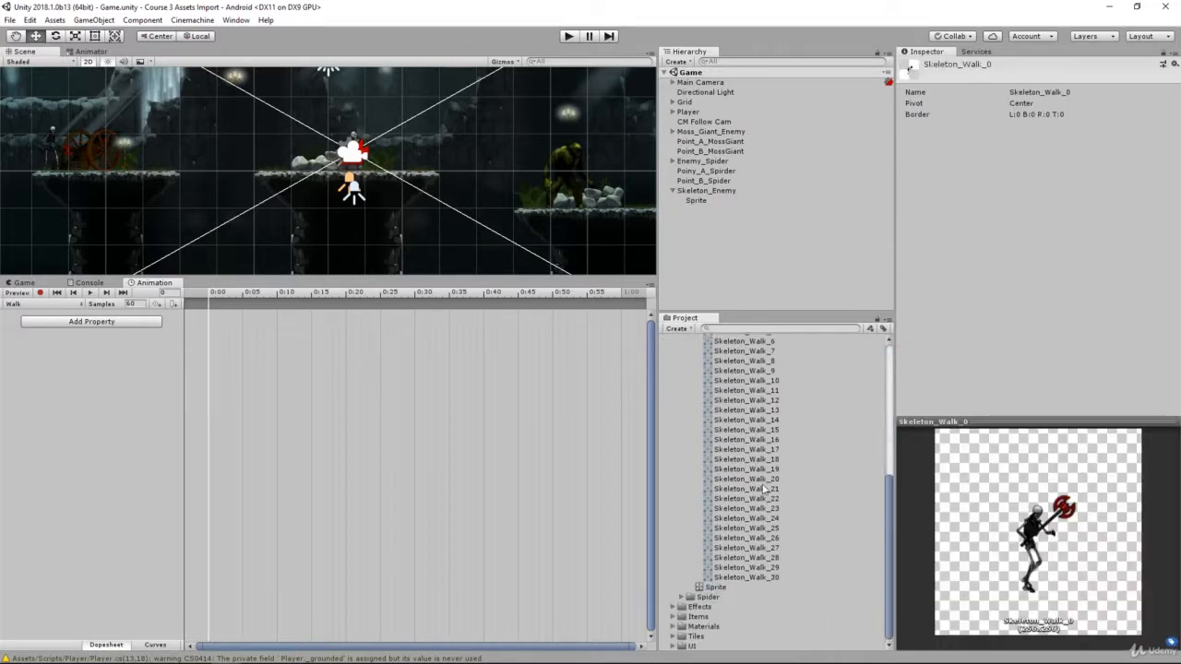
pyautogui.keyDown('shift'); pyautogui.click(752, 578); pyautogui.keyUp('shift')
pyautogui.scroll(3, 724, 466)
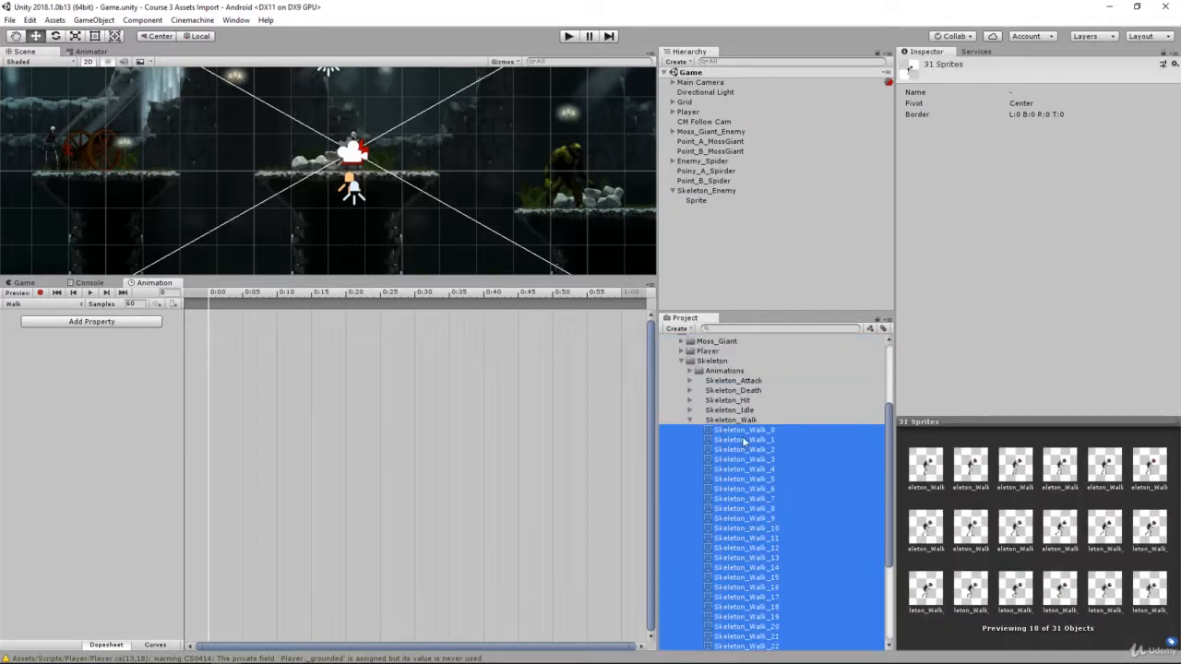
pyautogui.moveTo(743, 436); pyautogui.dragTo(256, 351)
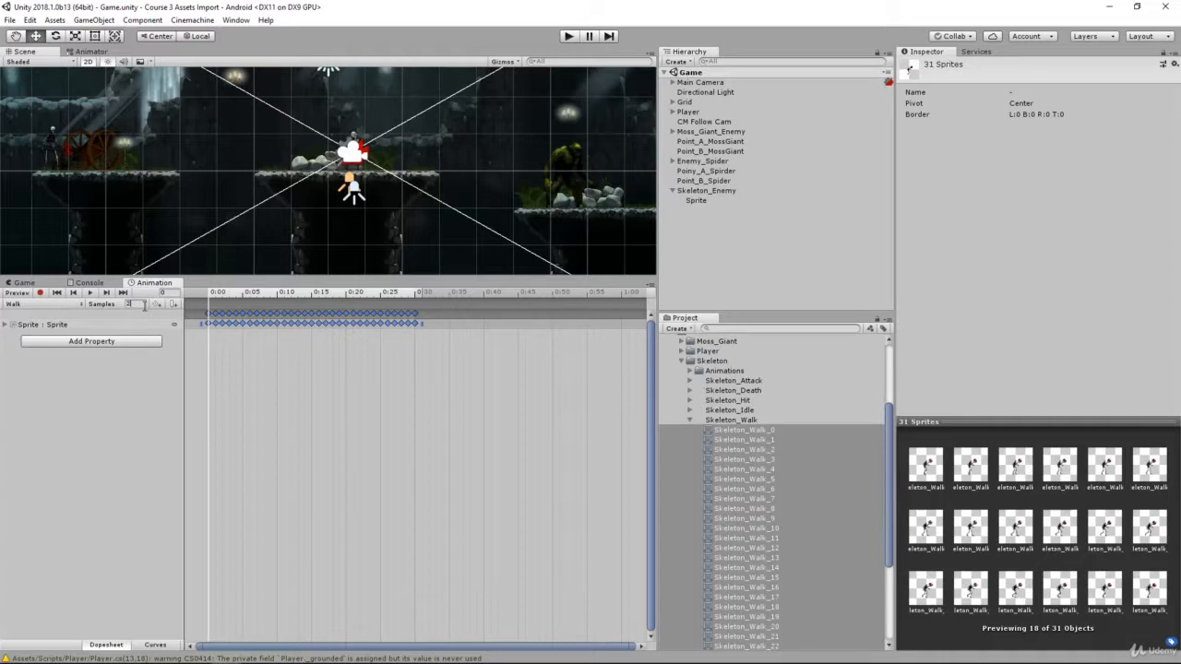
pyautogui.press('Return')
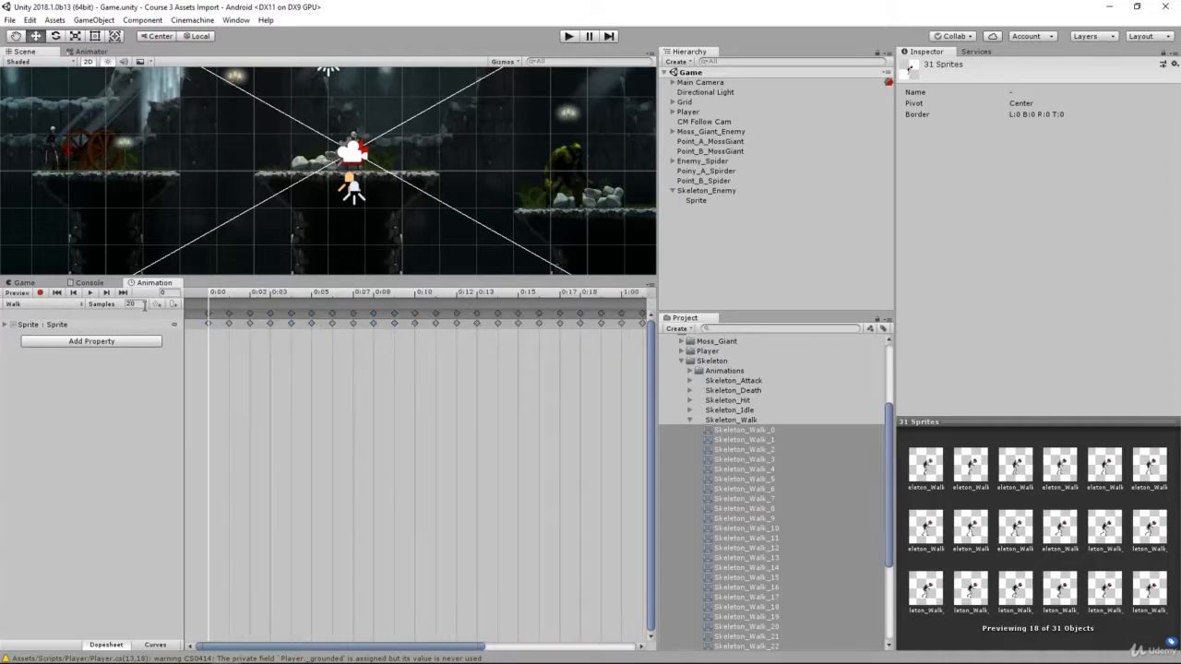
# Play the skeleton's Walk clip in preview and set its samples to 15
pyautogui.click(89, 293)
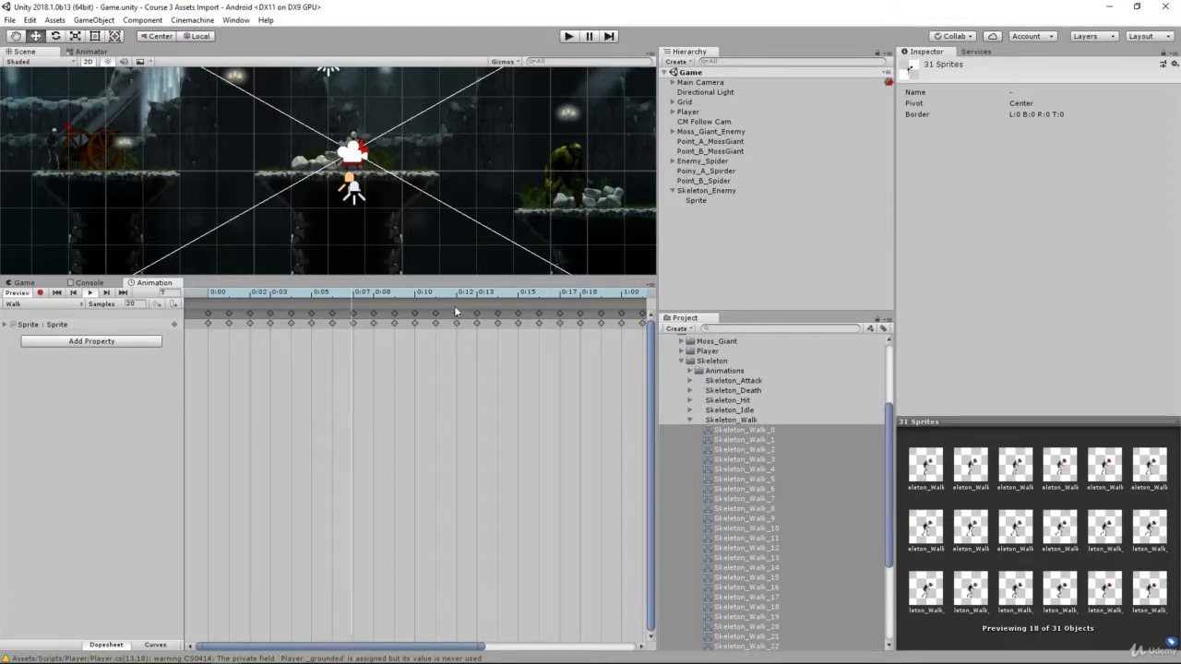
pyautogui.click(143, 305)
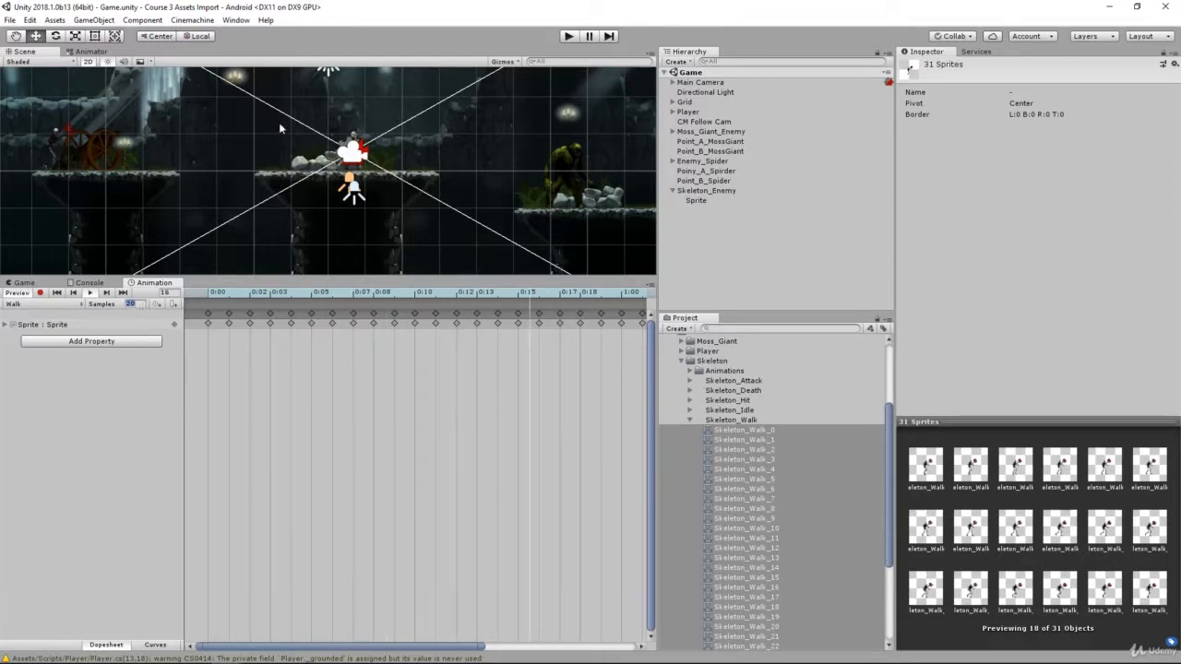
pyautogui.write('15')
pyautogui.press('Return')
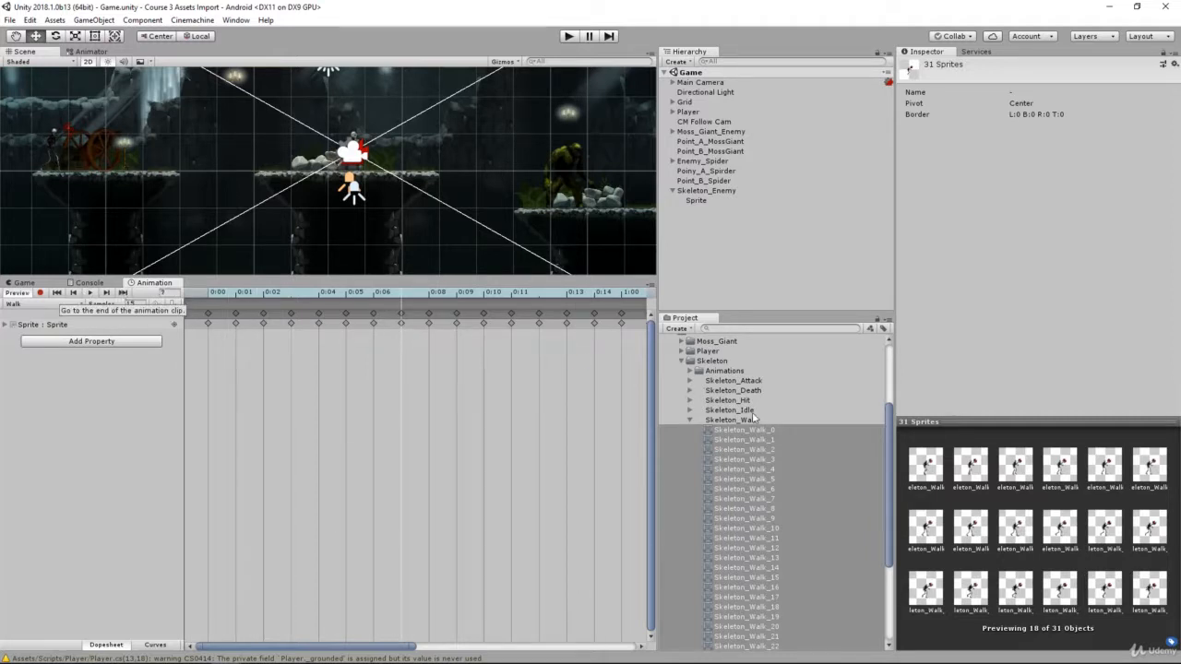
# Collapse the Skeleton_Walk sheet, move the Sprite animator controller into the skeleton's Animations folder, and collapse the Skeleton folder
pyautogui.click(692, 421)
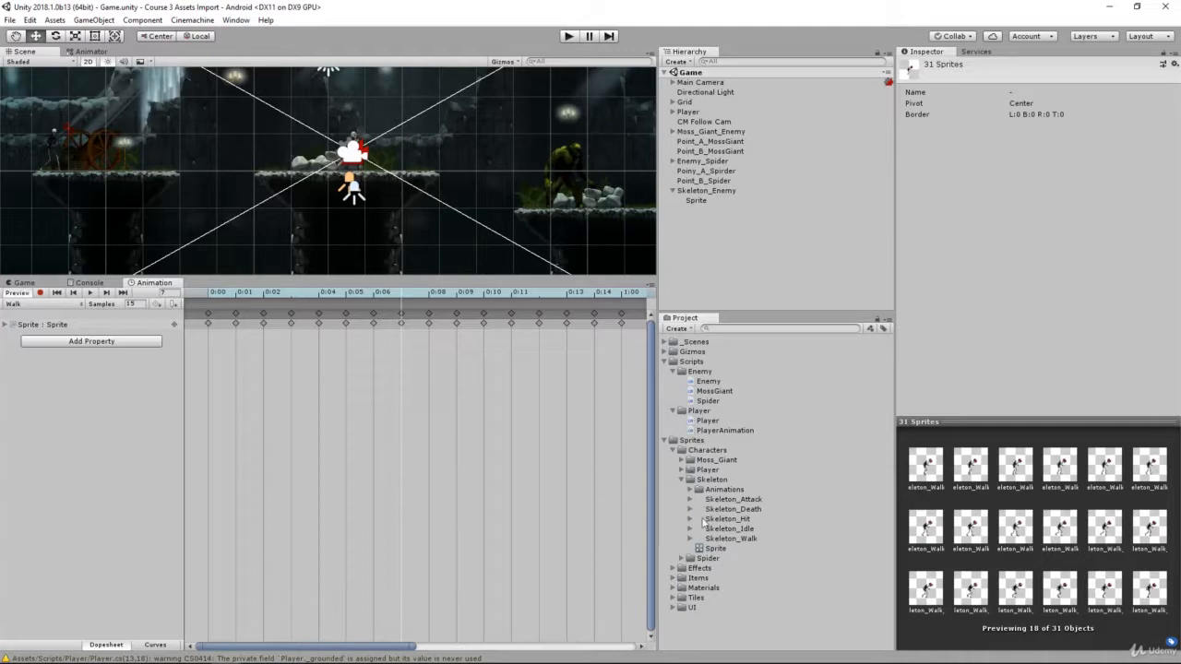
pyautogui.click(715, 549)
pyautogui.moveTo(721, 546); pyautogui.dragTo(722, 495)
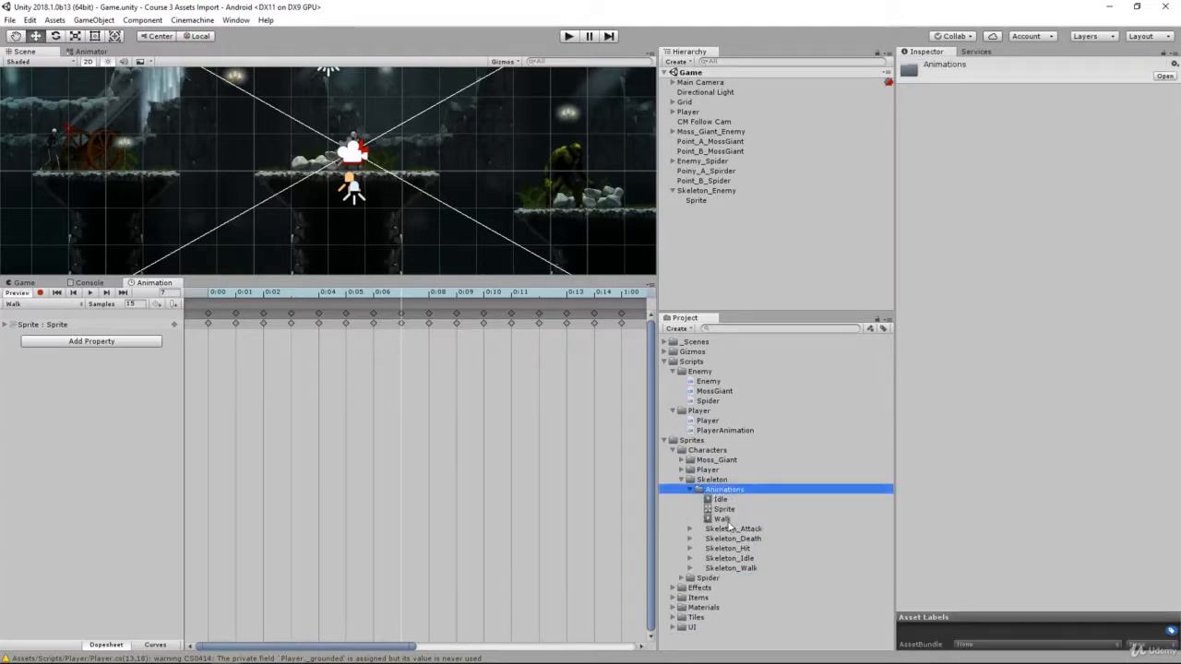
pyautogui.press('Down')
pyautogui.press('Left')
pyautogui.press('Left')
pyautogui.press('Left')
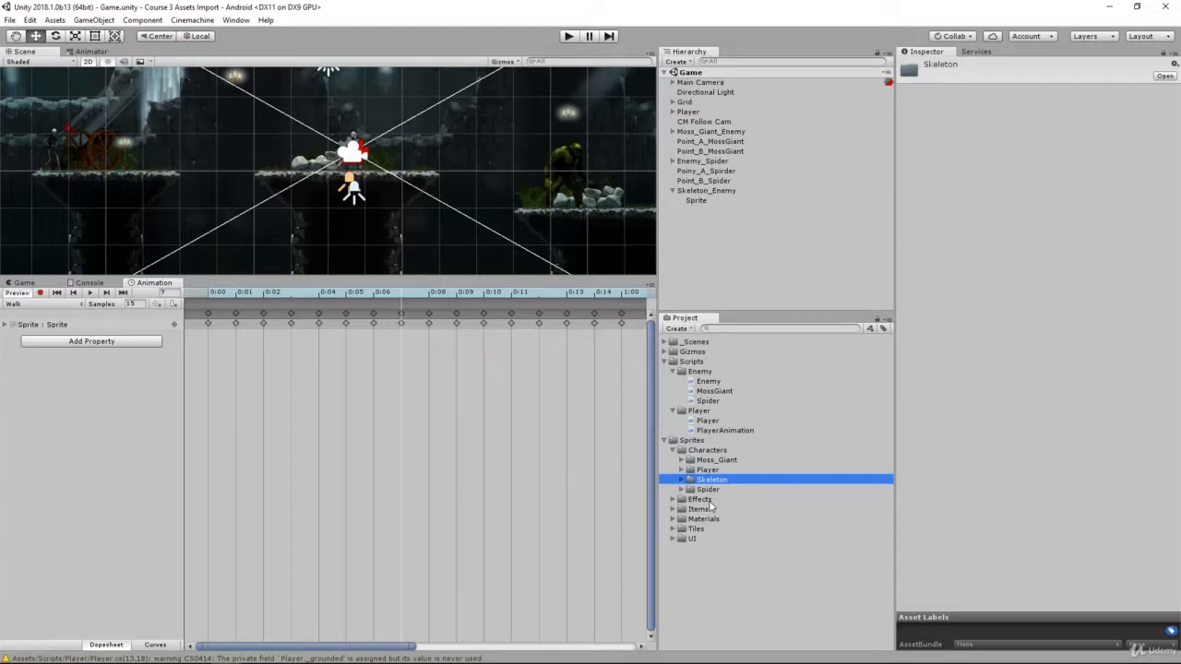
# Enable the Animator component on the skeleton's Sprite object and open its Sprite controller
pyautogui.click(698, 200)
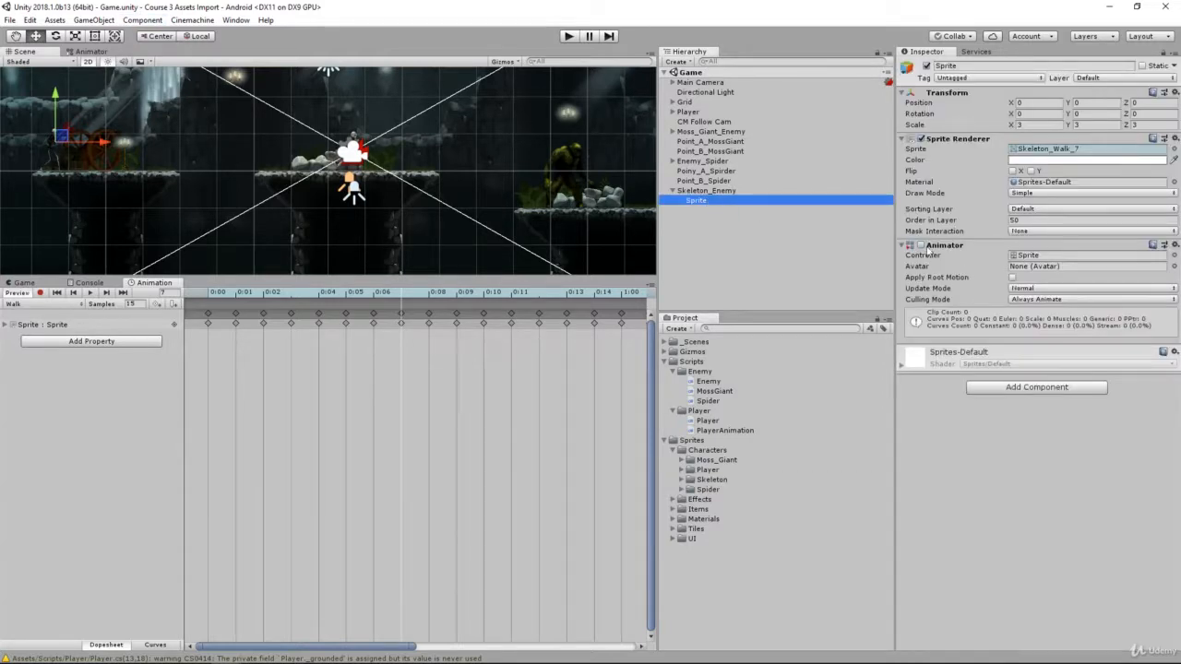
pyautogui.click(920, 245)
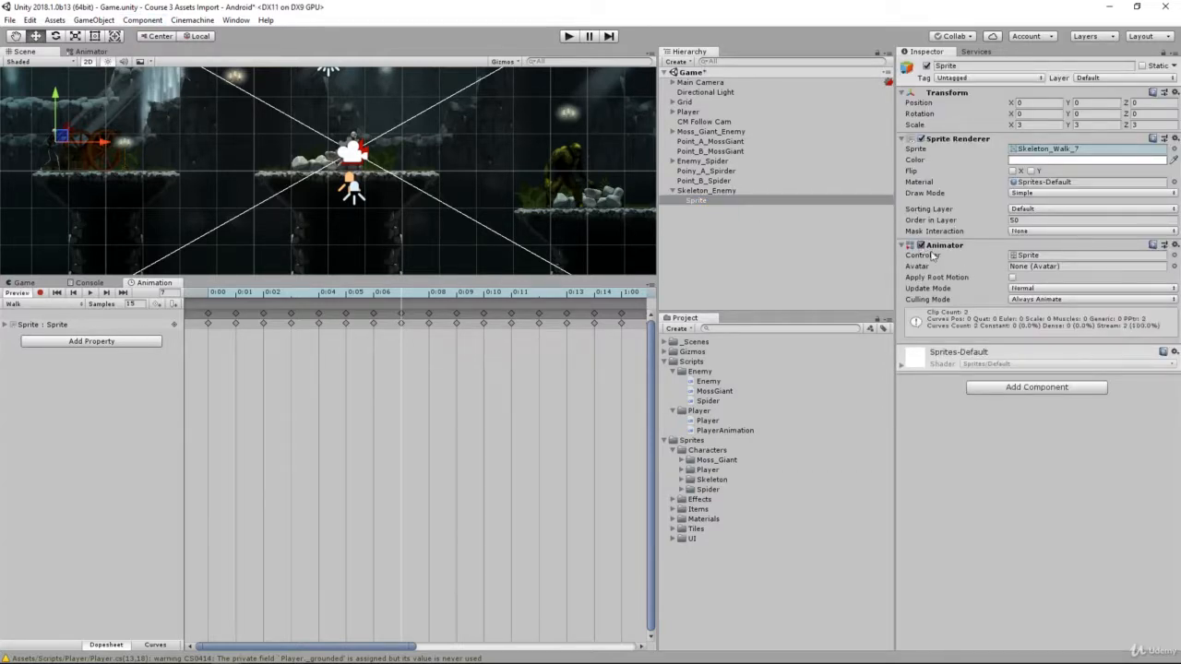
pyautogui.doubleClick(1031, 255)
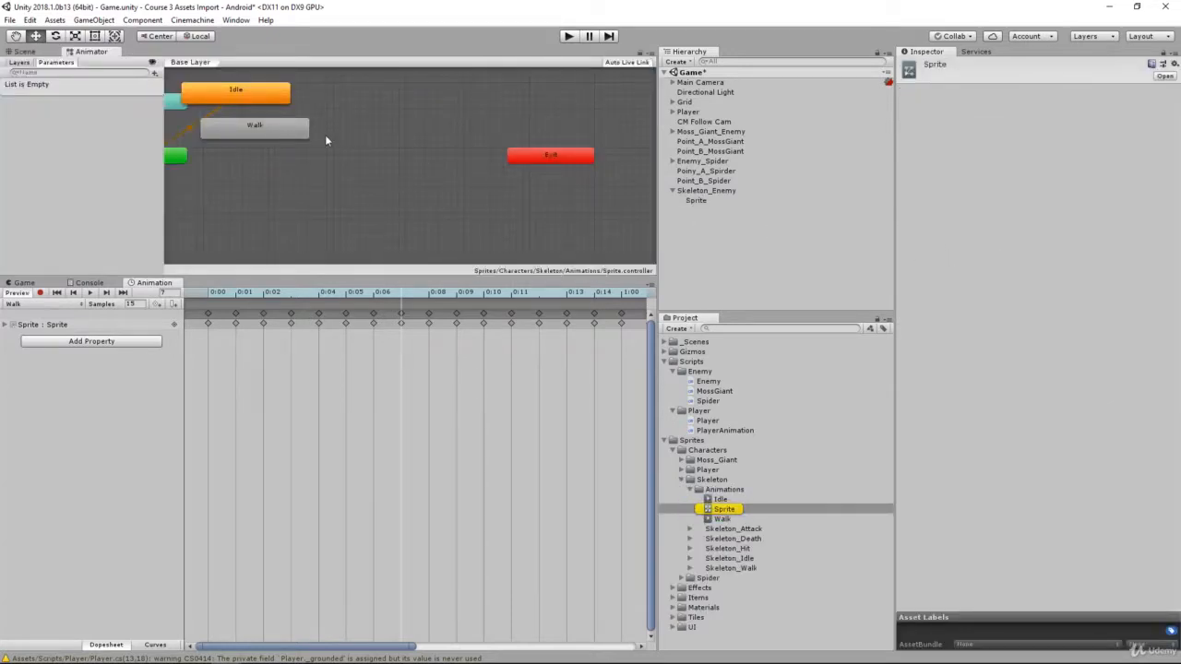
# Move the Walk state below the Idle state and make a transition from Idle to Walk
pyautogui.moveTo(325, 135); pyautogui.dragTo(425, 141, button='middle')
pyautogui.moveTo(367, 108); pyautogui.dragTo(454, 167)
pyautogui.click(389, 109)
pyautogui.rightClick(390, 109)
pyautogui.click(414, 118)
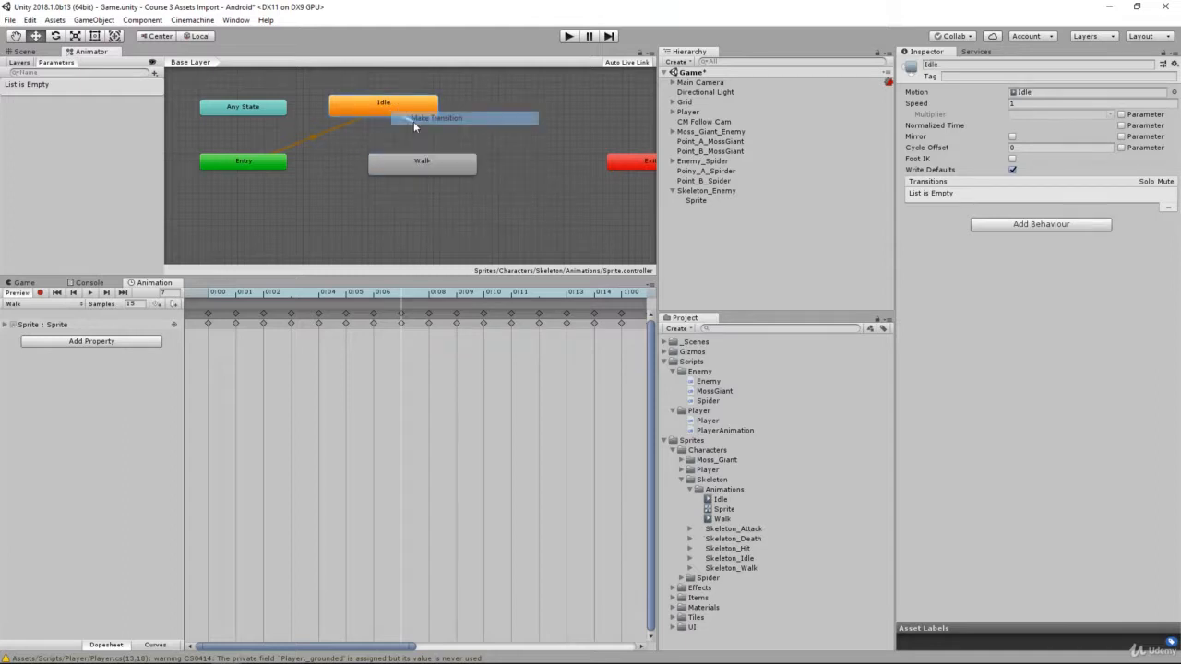
pyautogui.click(404, 172)
# Set the transition duration of the Idle to Walk transition to 0 in its expanded settings
pyautogui.click(400, 134)
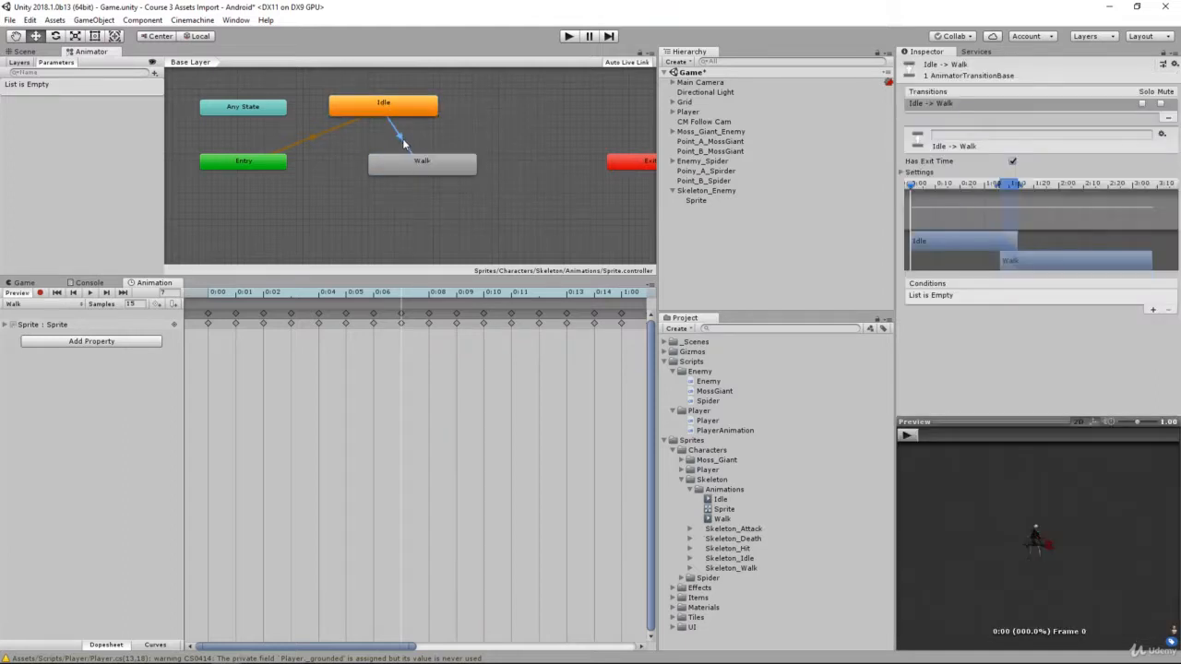
pyautogui.click(901, 173)
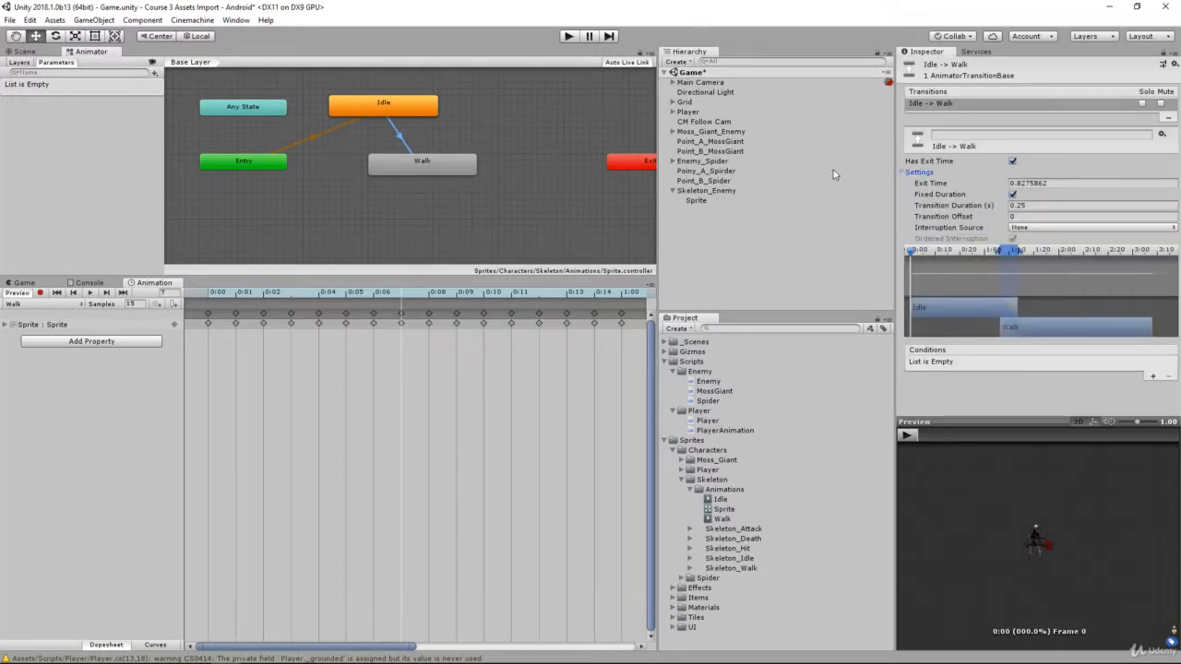
pyautogui.click(1024, 207)
pyautogui.press('BackSpace')
pyautogui.press('BackSpace')
pyautogui.press('BackSpace')
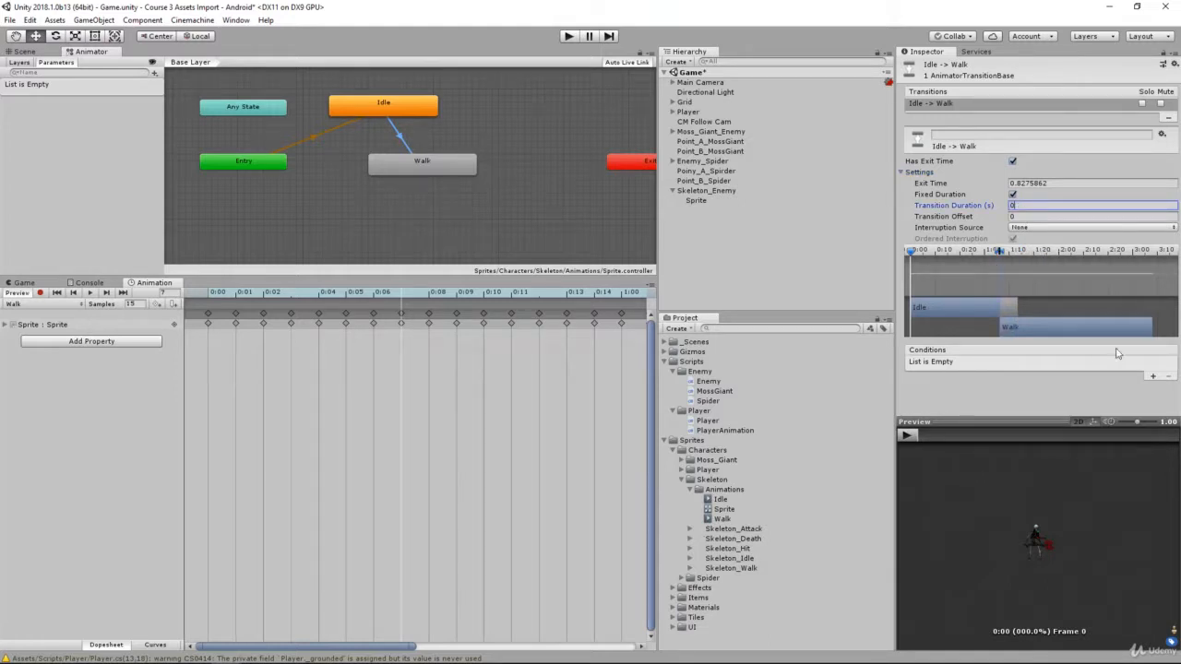
# Make a return transition from the Walk state to the Idle state
pyautogui.rightClick(437, 161)
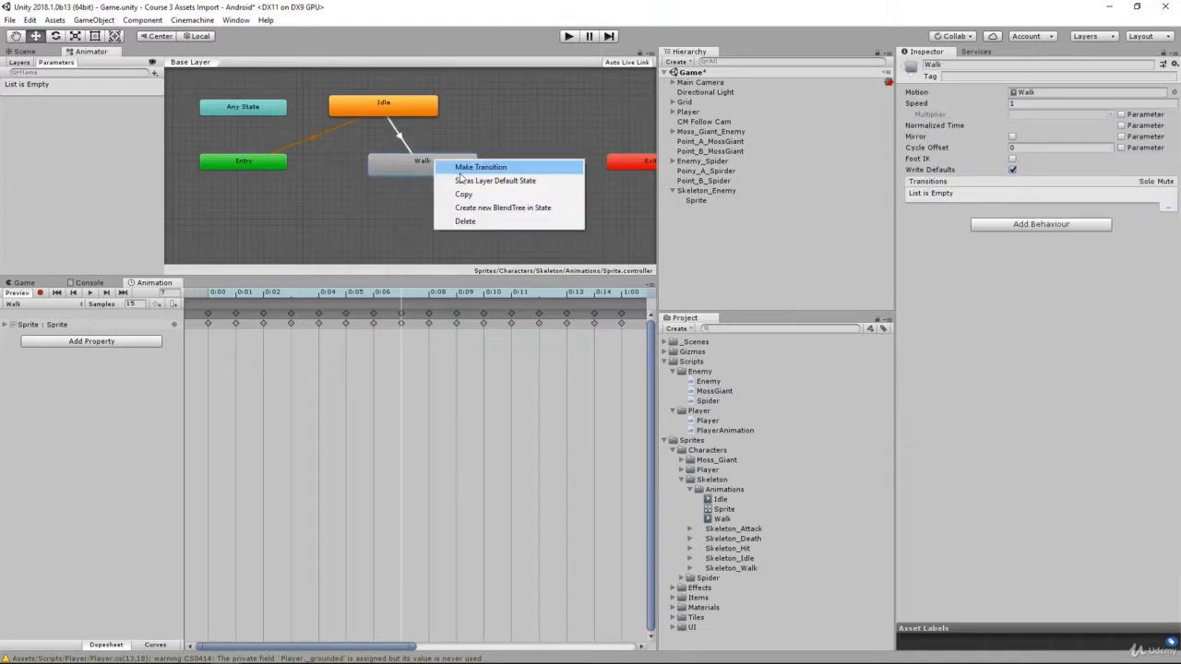
pyautogui.click(456, 166)
pyautogui.click(404, 108)
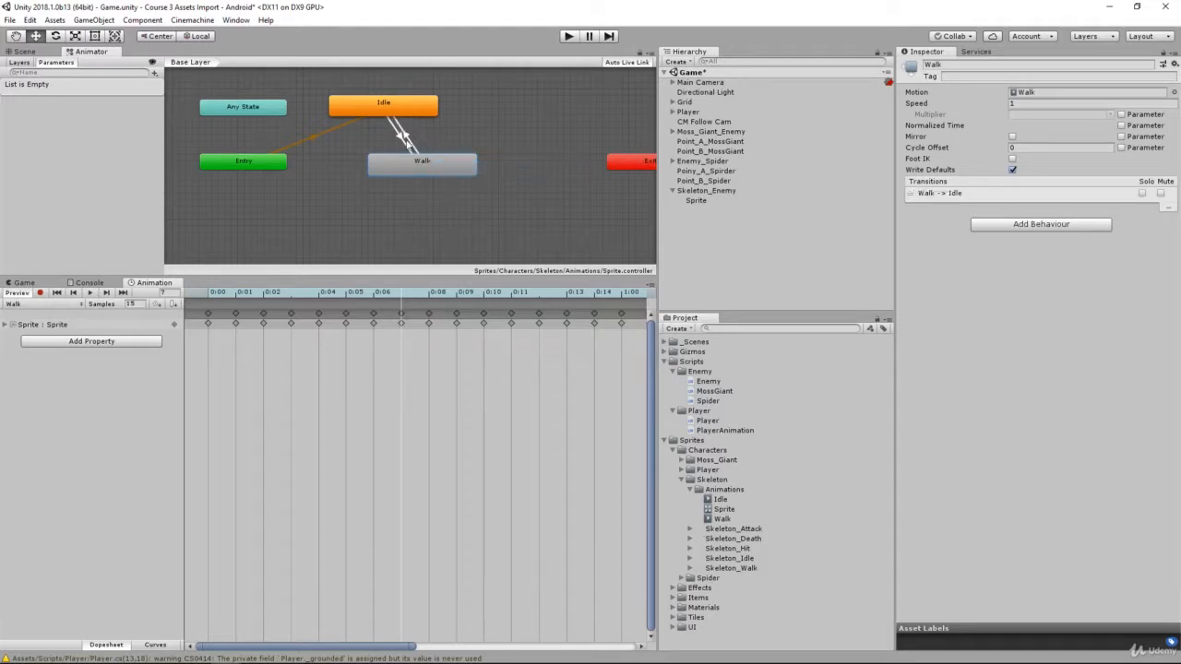
# Add a trigger parameter named Idle to the skeleton's animator controller
pyautogui.click(154, 73)
pyautogui.click(183, 128)
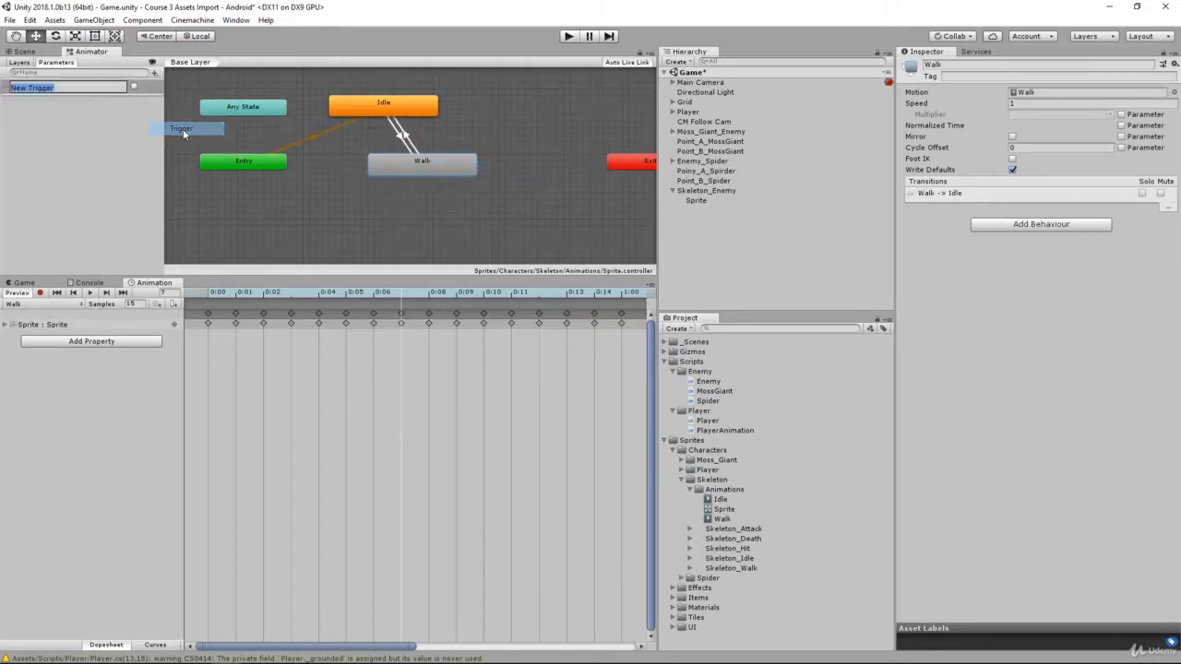
pyautogui.write('Idle')
# Give the Walk to Idle transition the Idle condition, a transition duration of 0 and no exit time, and return to the Scene view
pyautogui.click(403, 135)
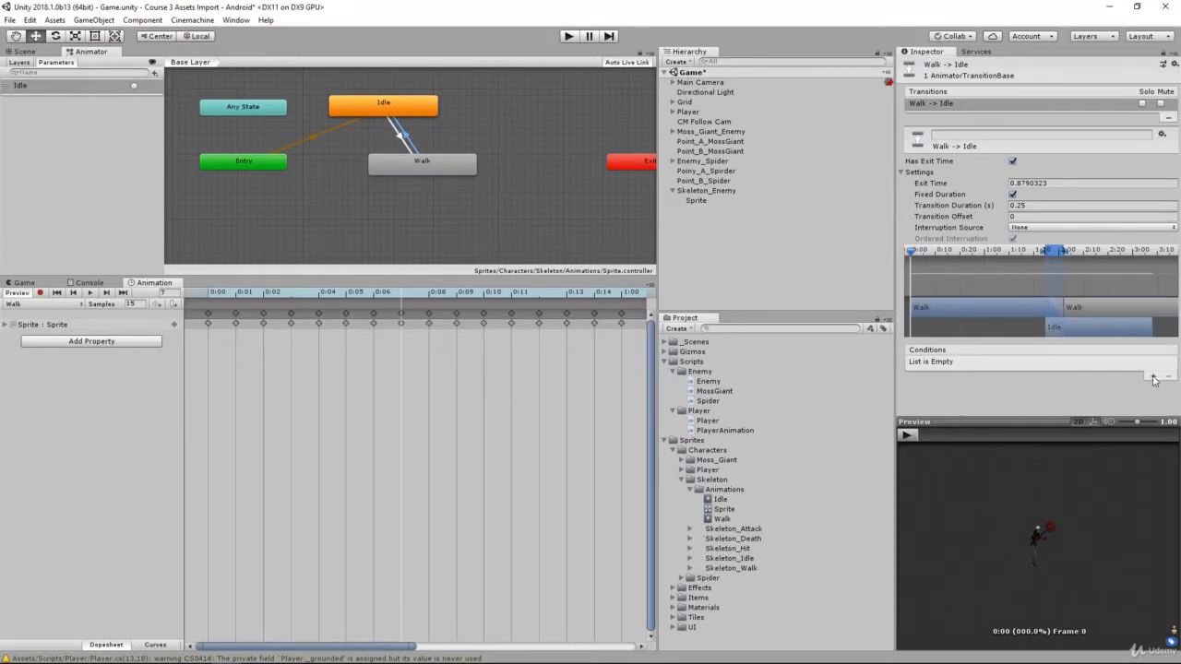
pyautogui.click(1153, 376)
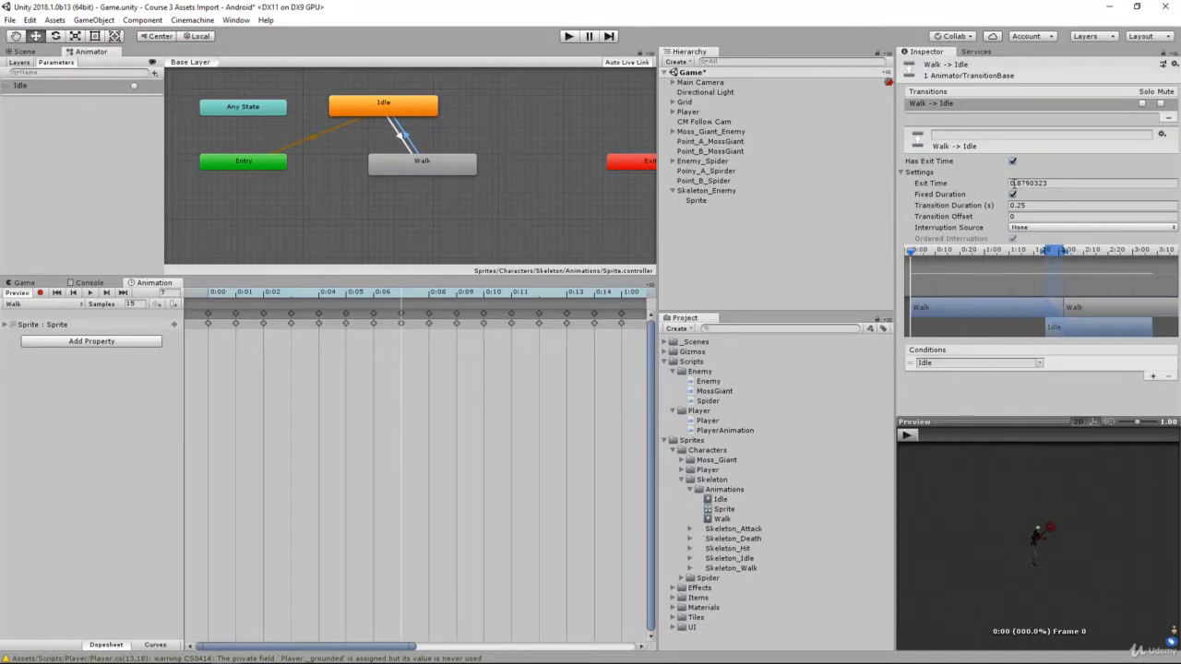
pyautogui.click(1034, 206)
pyautogui.write('0')
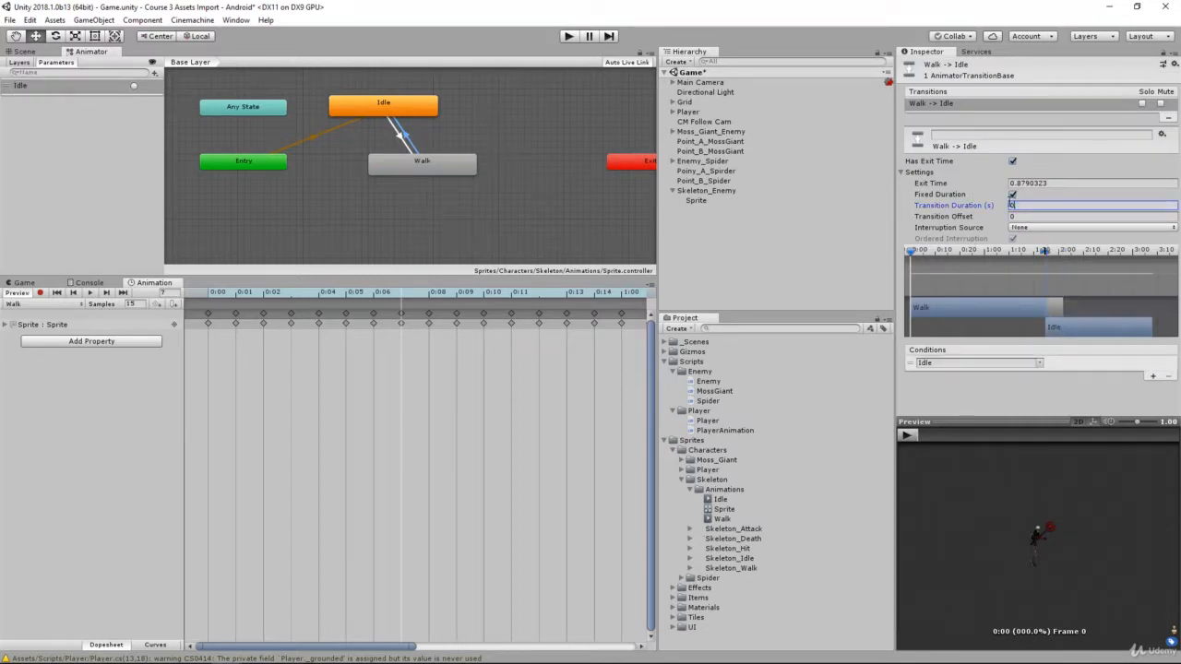
pyautogui.click(1012, 161)
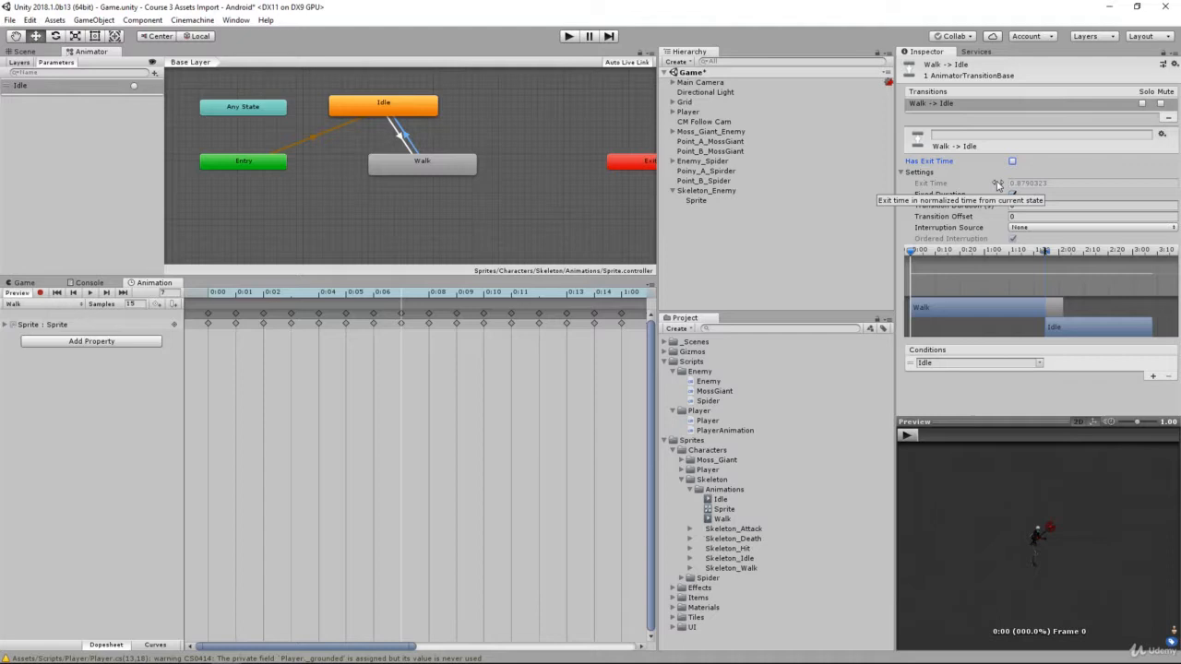
pyautogui.click(566, 208)
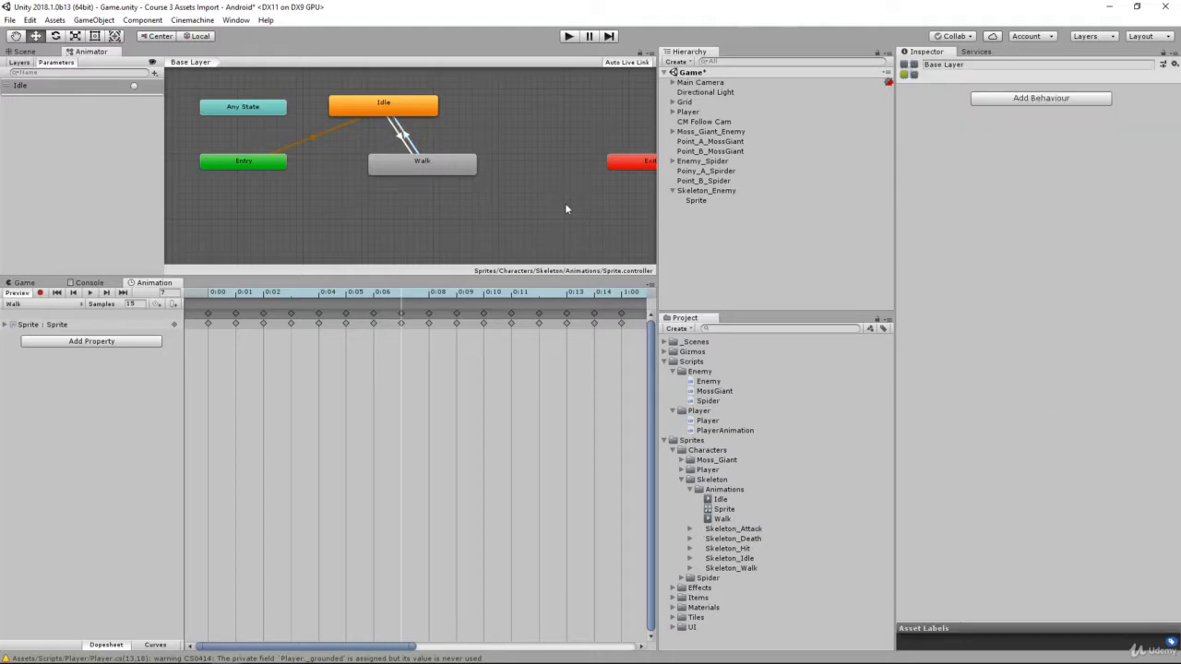
pyautogui.click(19, 52)
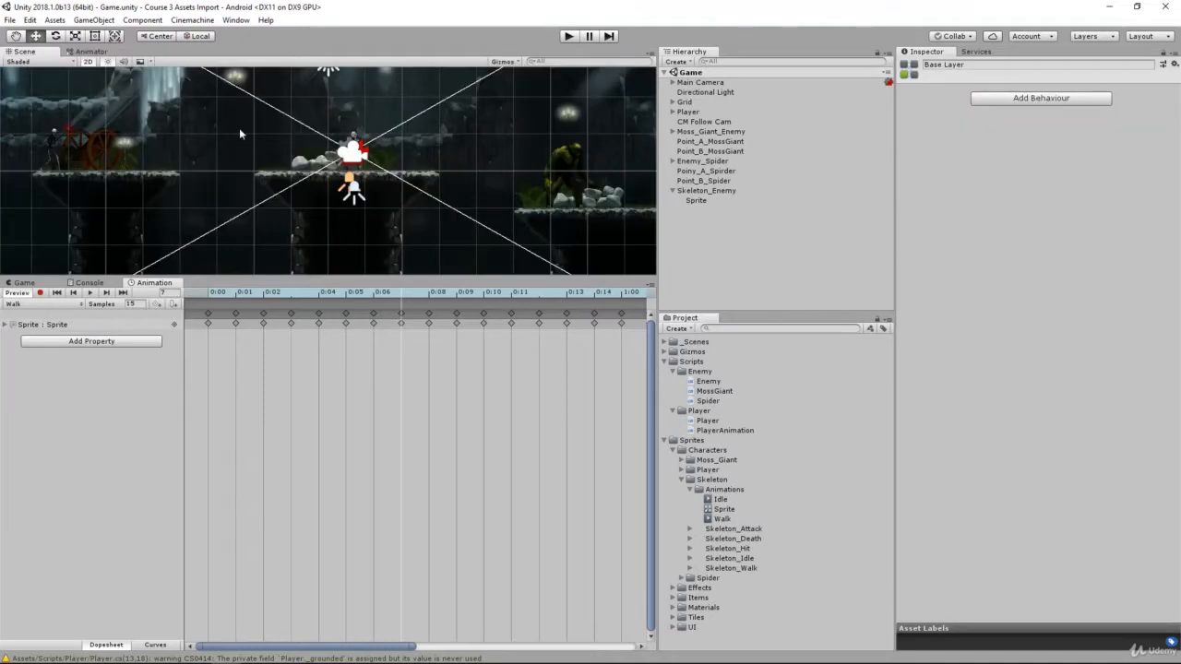